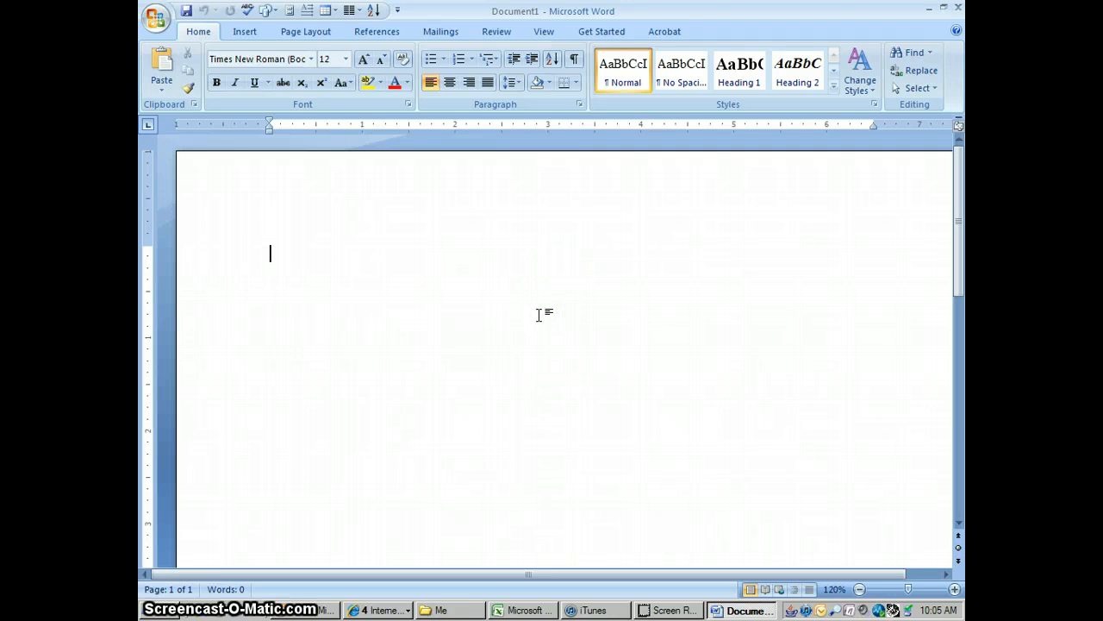
- Set the blank document's paragraph line spacing to Double
click(580, 105)
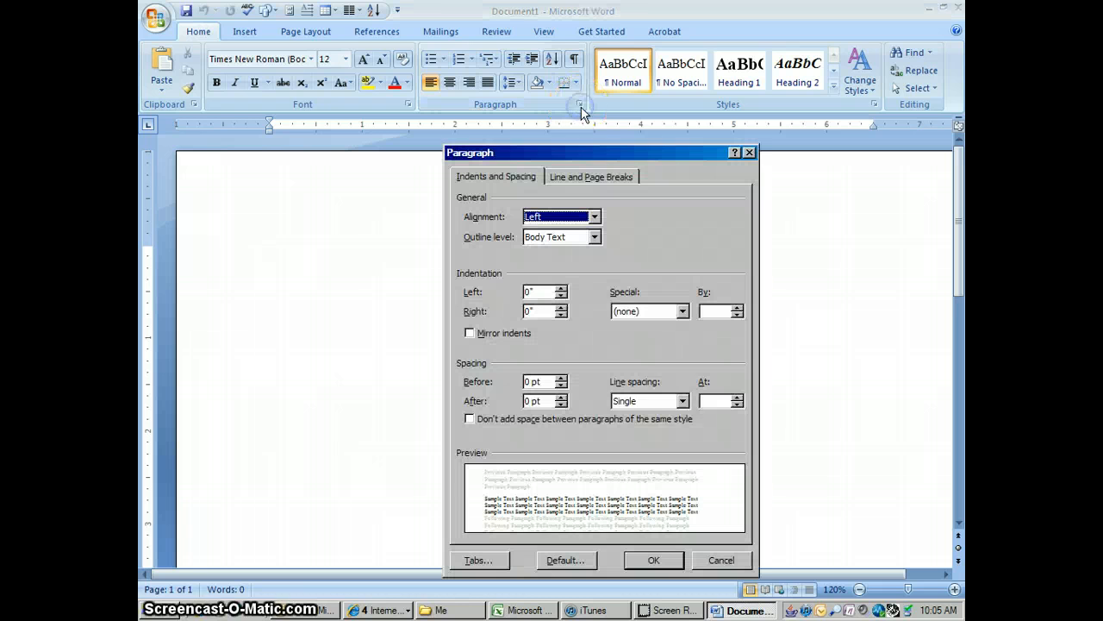
click(682, 401)
click(629, 436)
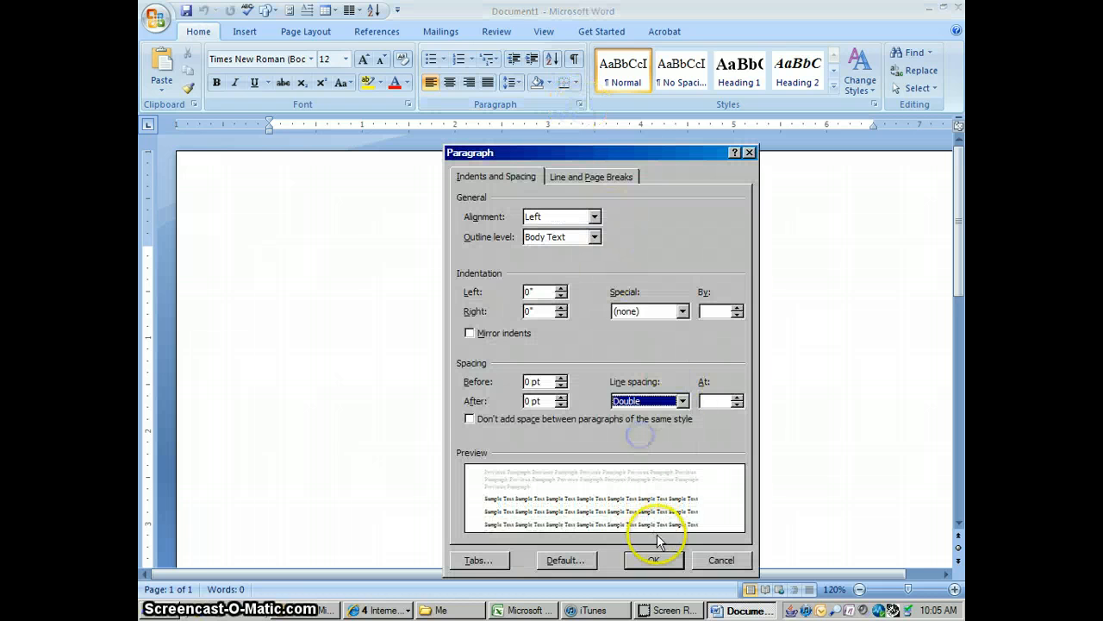
click(653, 559)
- Enter the paper heading on separate lines: the student's name, the instructor's title and name, "English 121" and "14 July 2011"
click(405, 278)
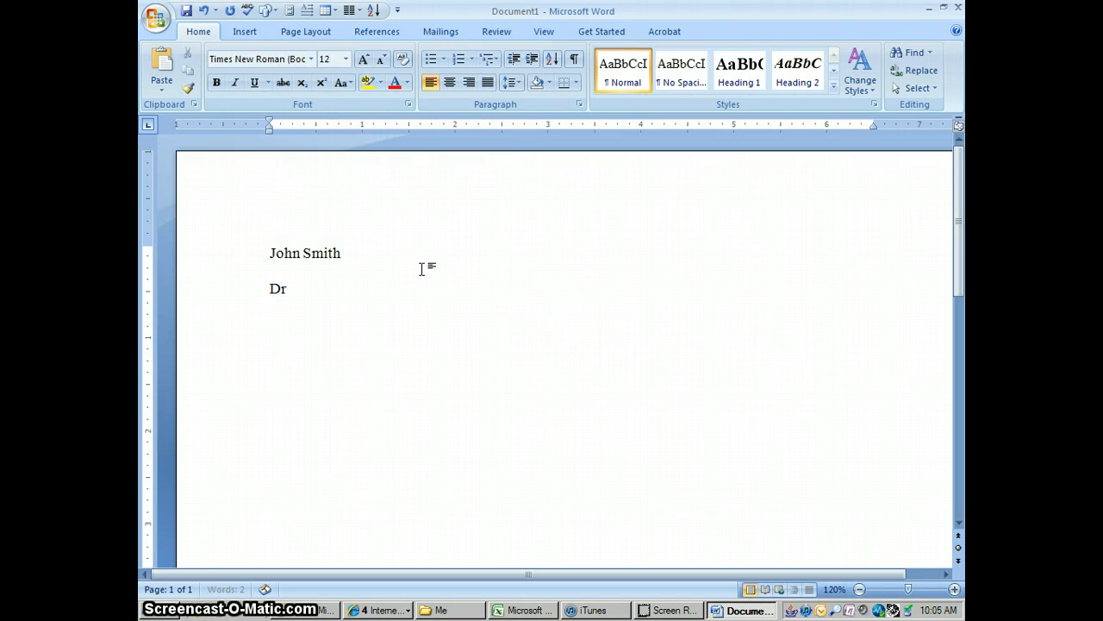
text(George Jetson)
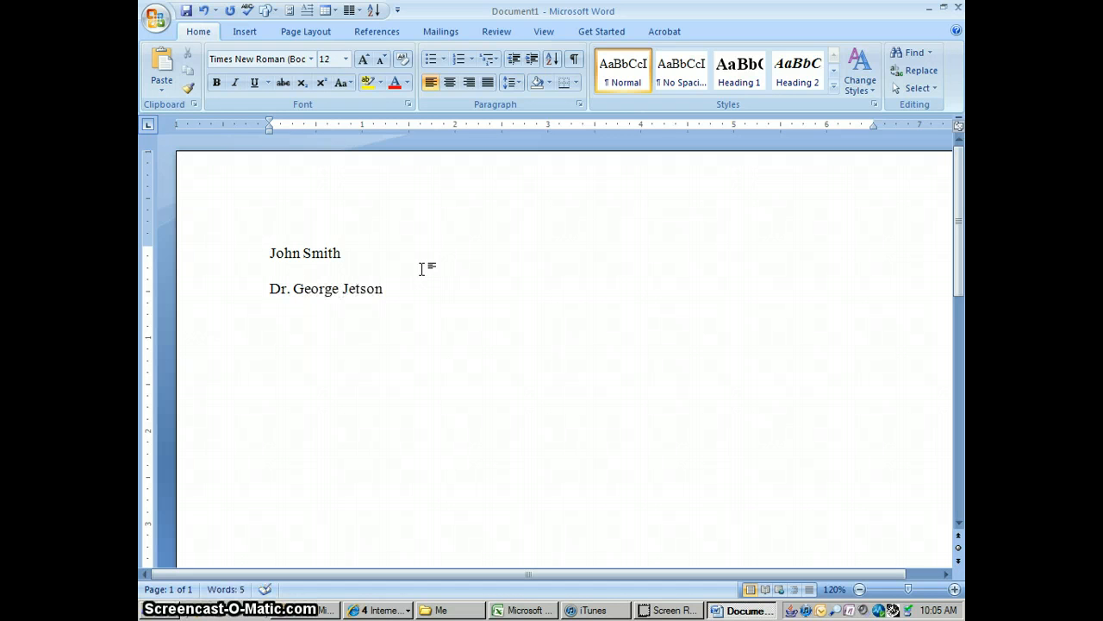
key(Return)
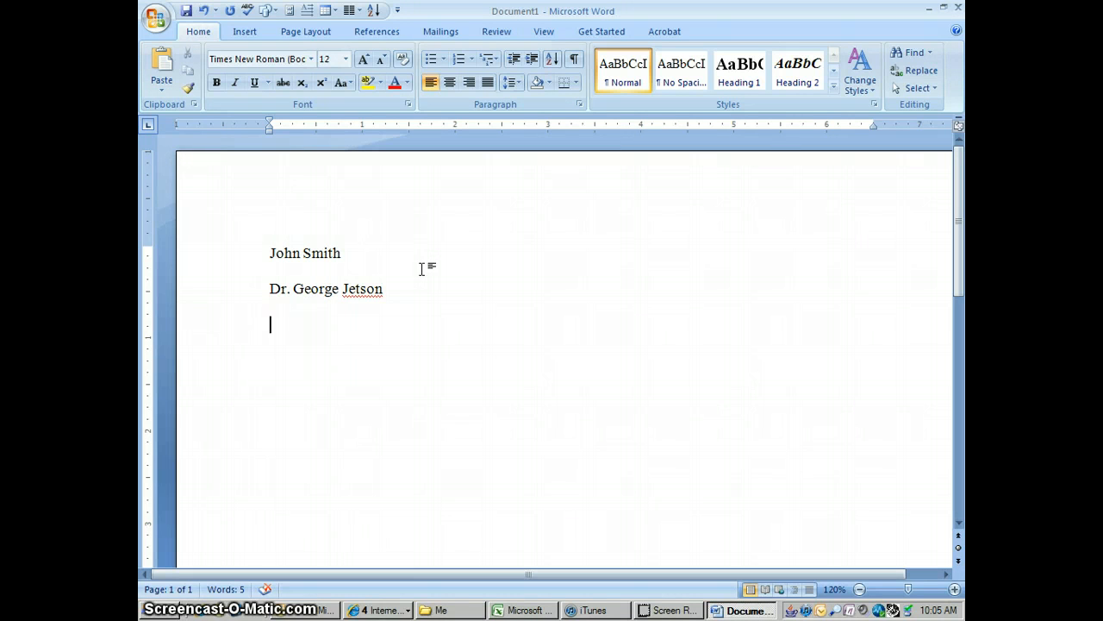
text(English 121)
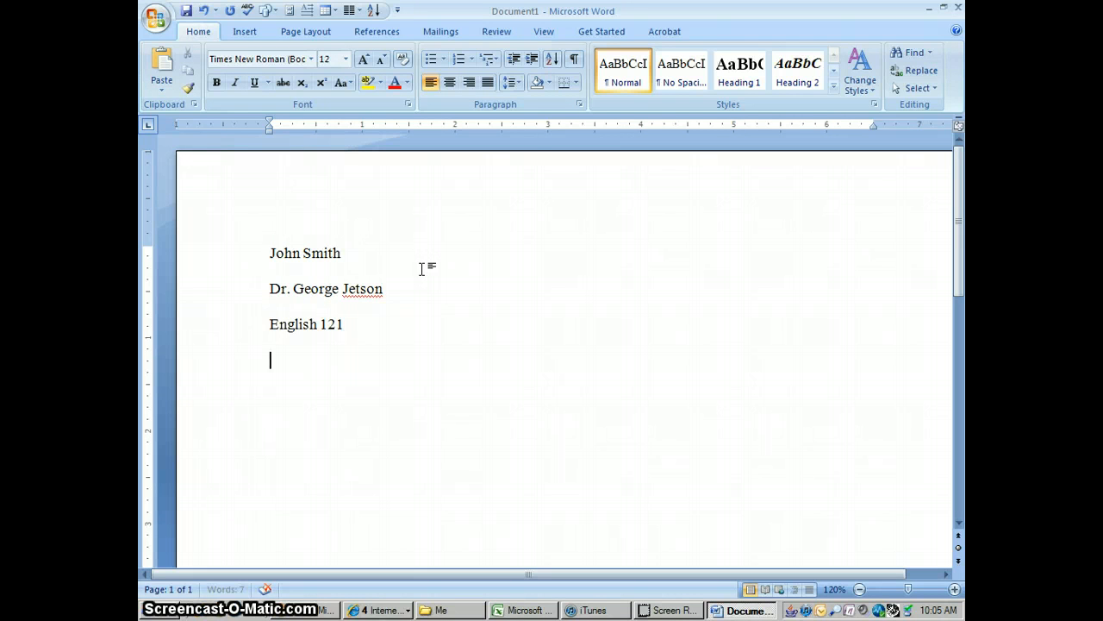
key(Return)
text(14)
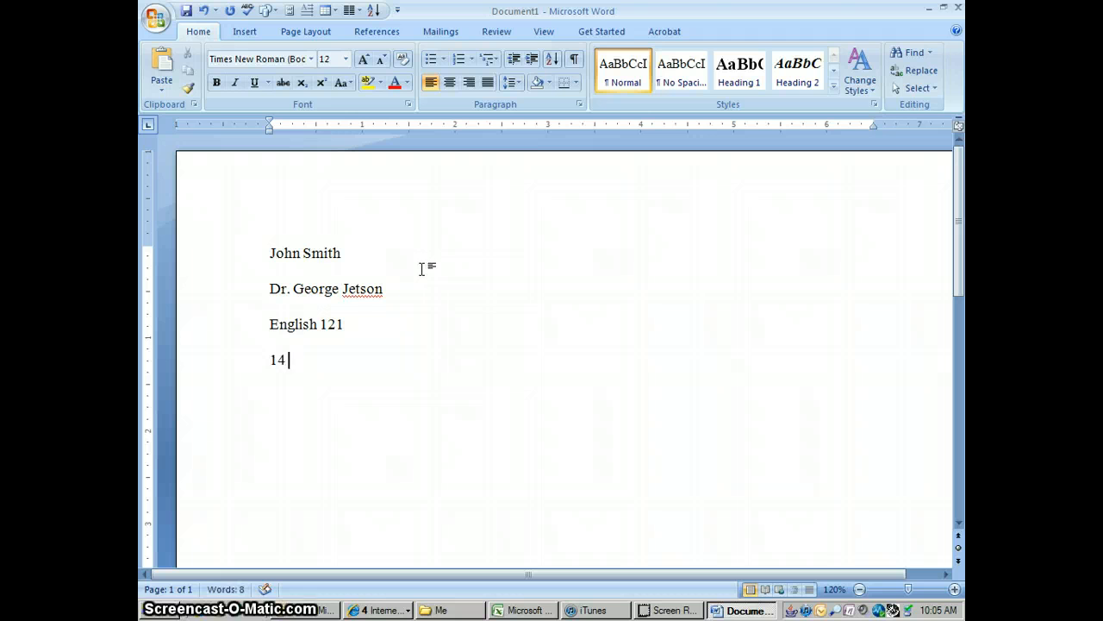
text( July)
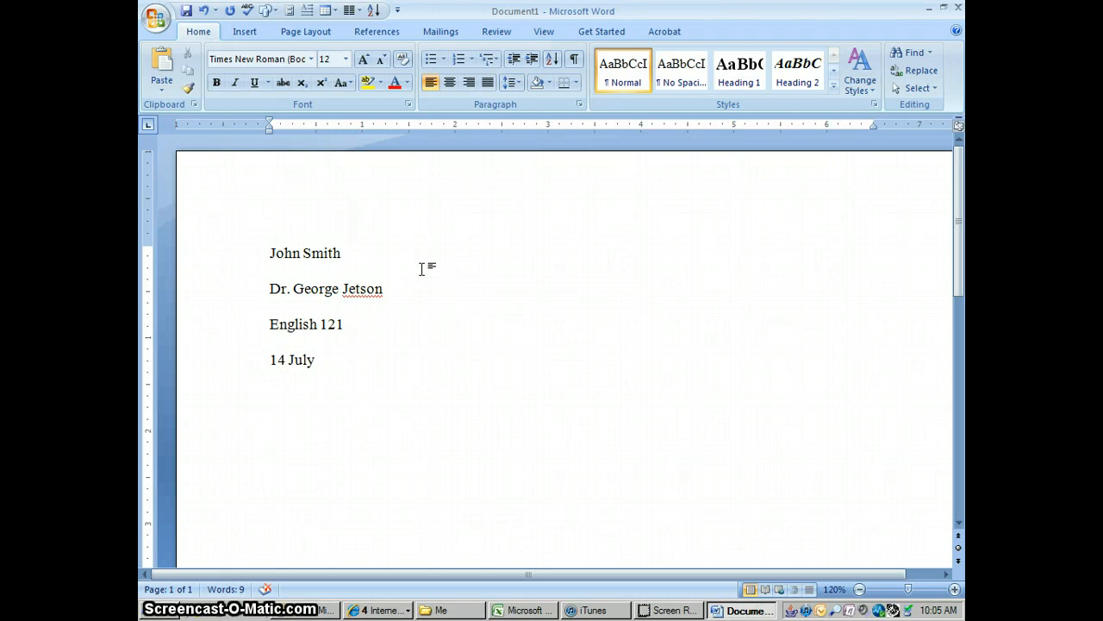
text( 2011)
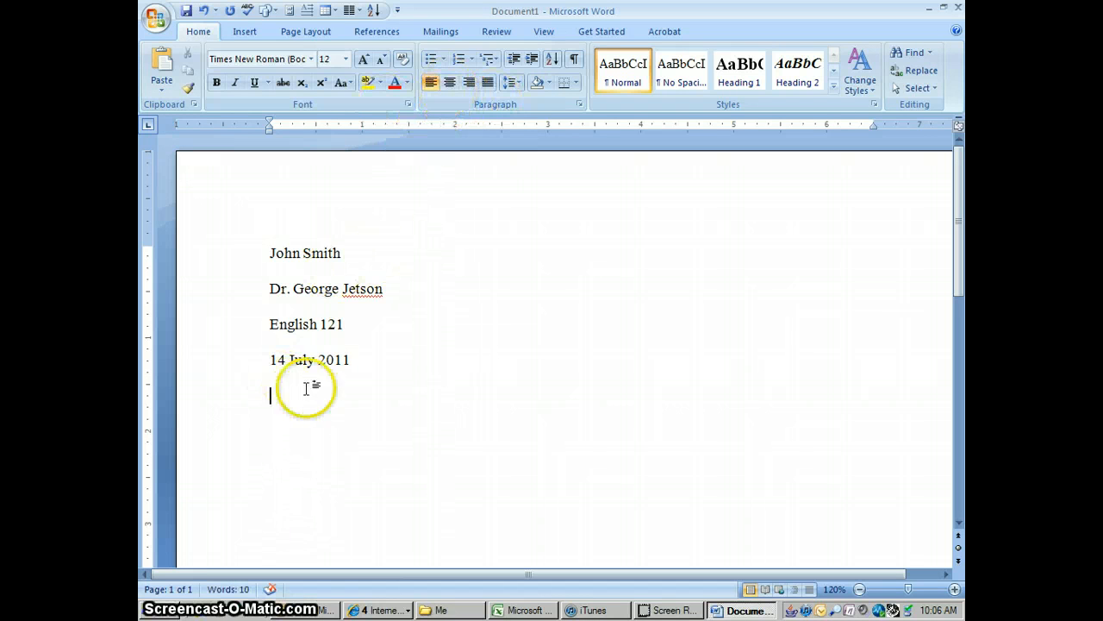
- Add the centered title "The Future of Space Travel" on the line below the date
click(449, 83)
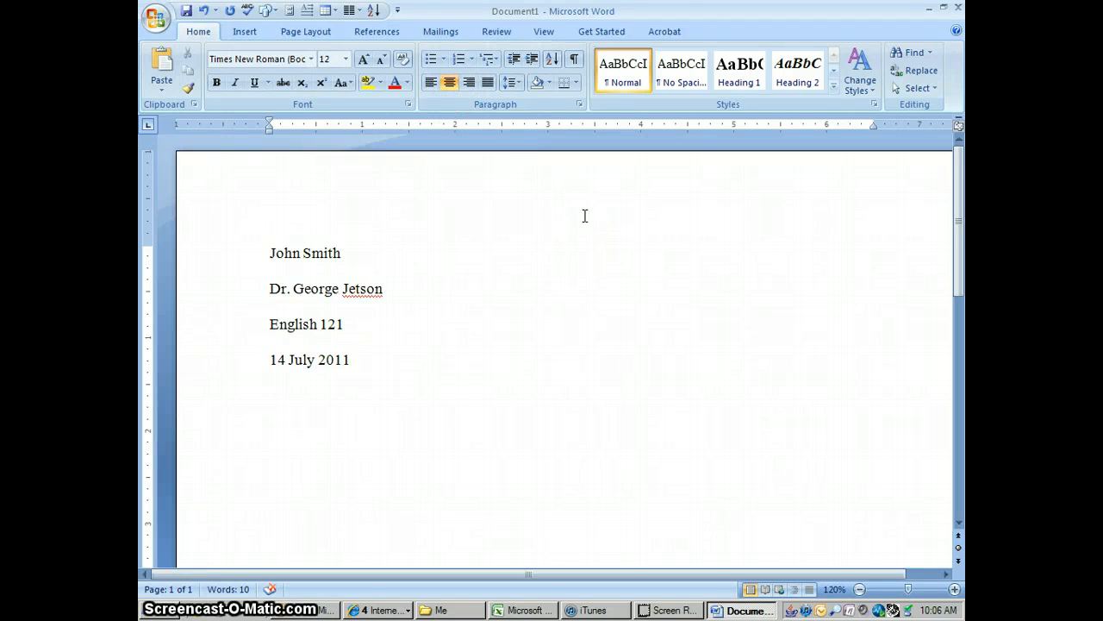
text(The Future of s)
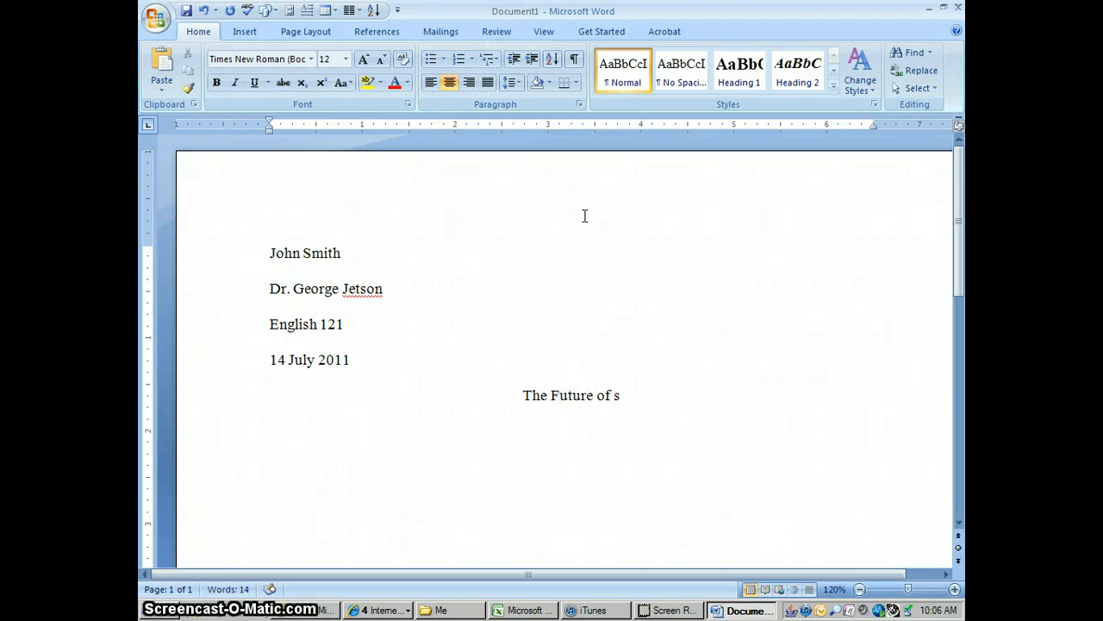
key(BackSpace)
text(Space Tr)
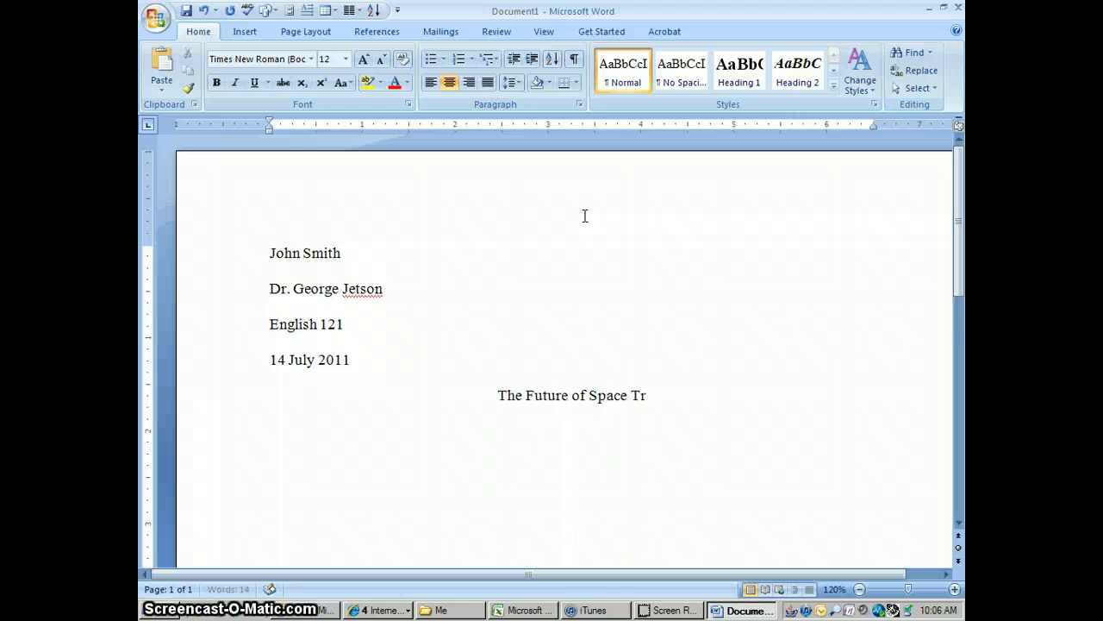
text(avel)
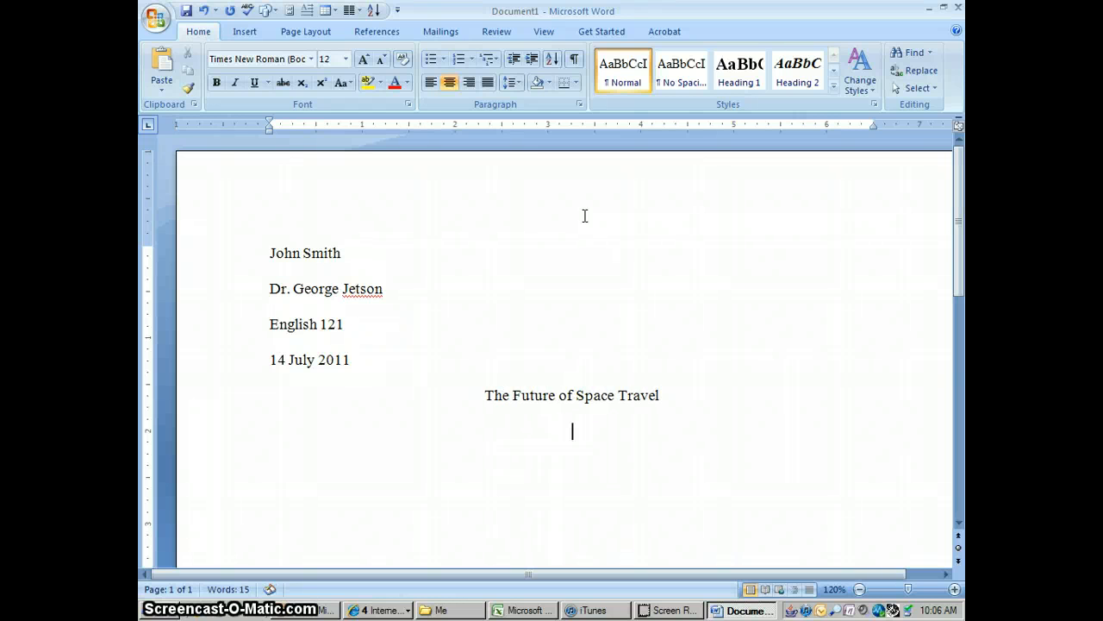
- Add the left-aligned, indented body sentence "Space travel will evolve in the next century to be as common as taking a city bus across town is today."
click(427, 84)
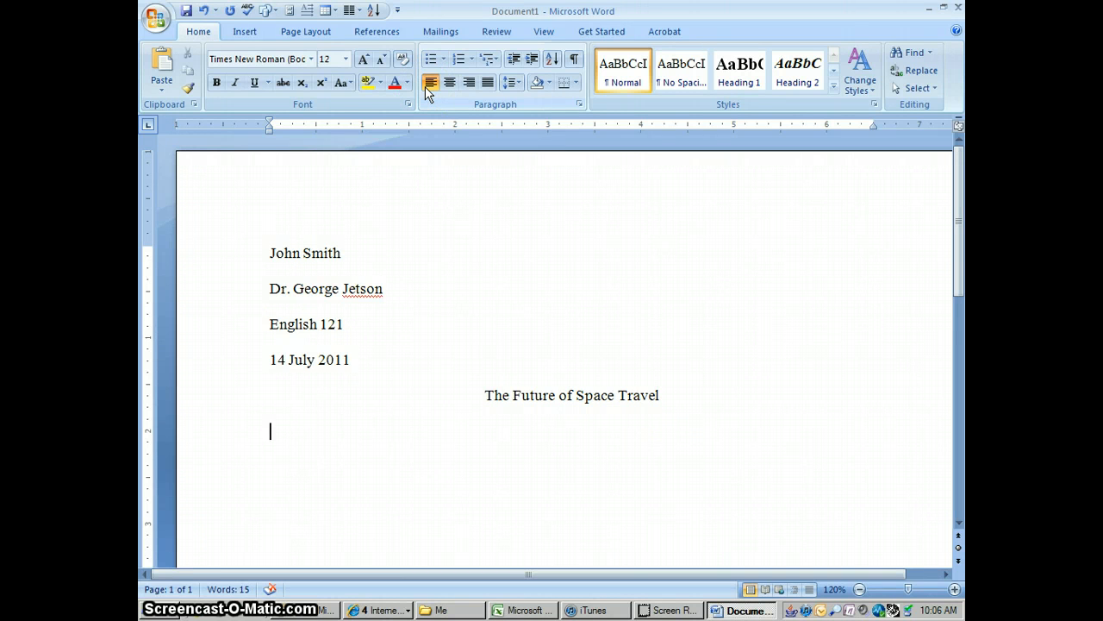
text(Space travel)
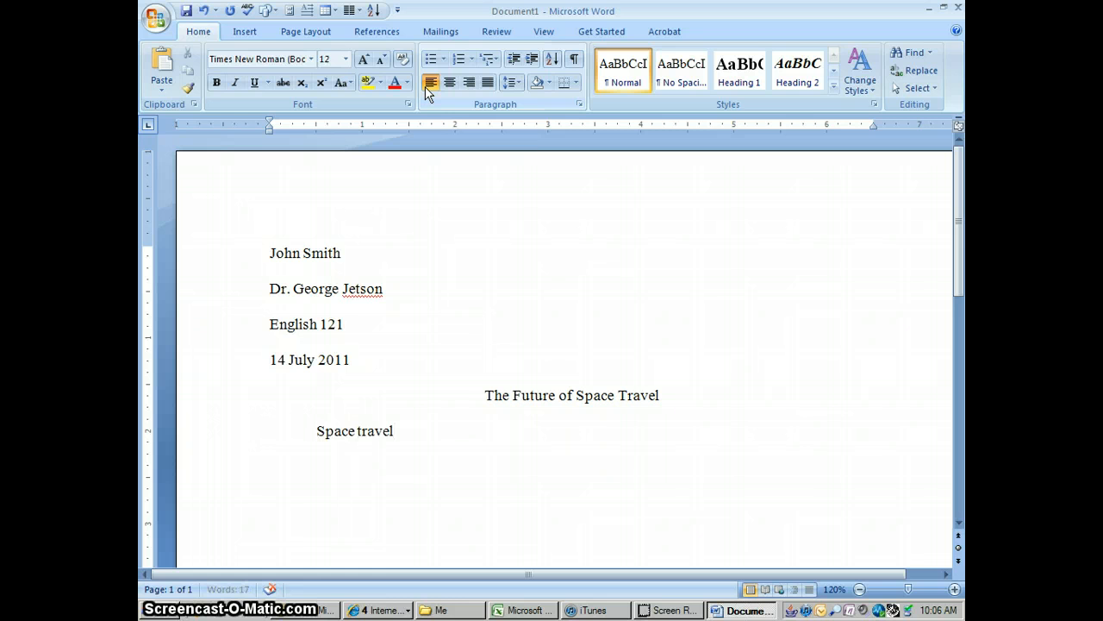
key(BackSpace)
key(BackSpace)
key(BackSpace)
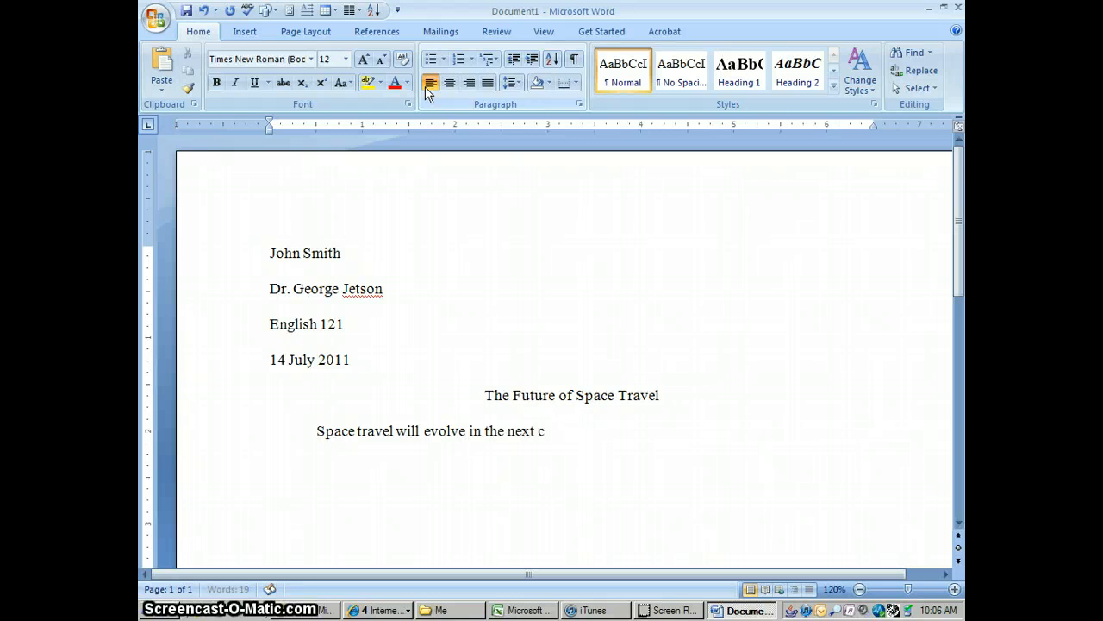
text(entury)
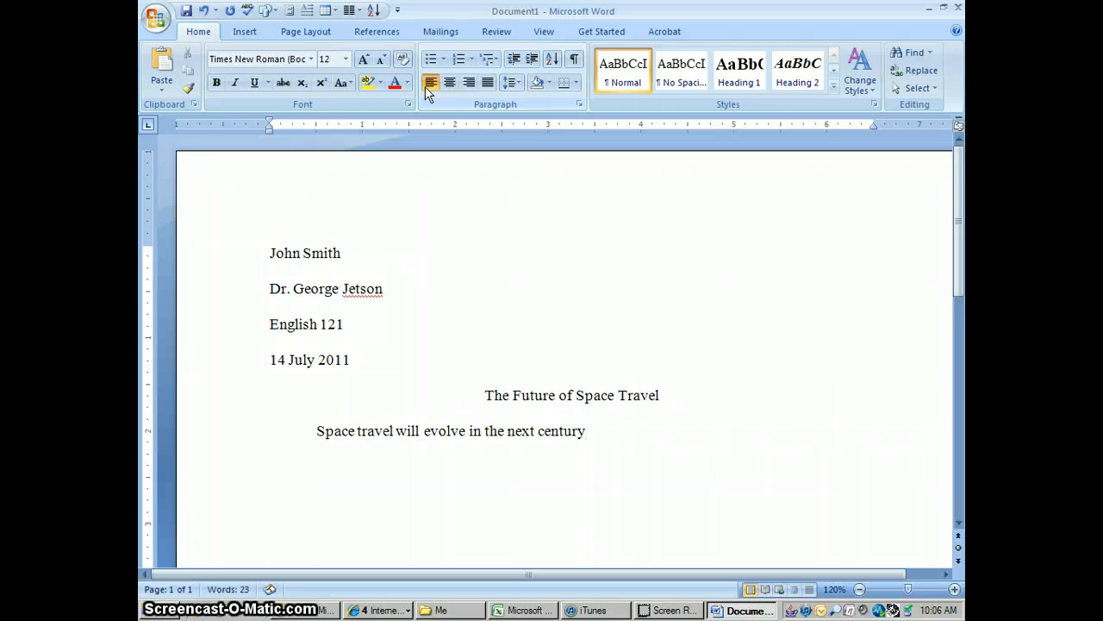
text( to be as common)
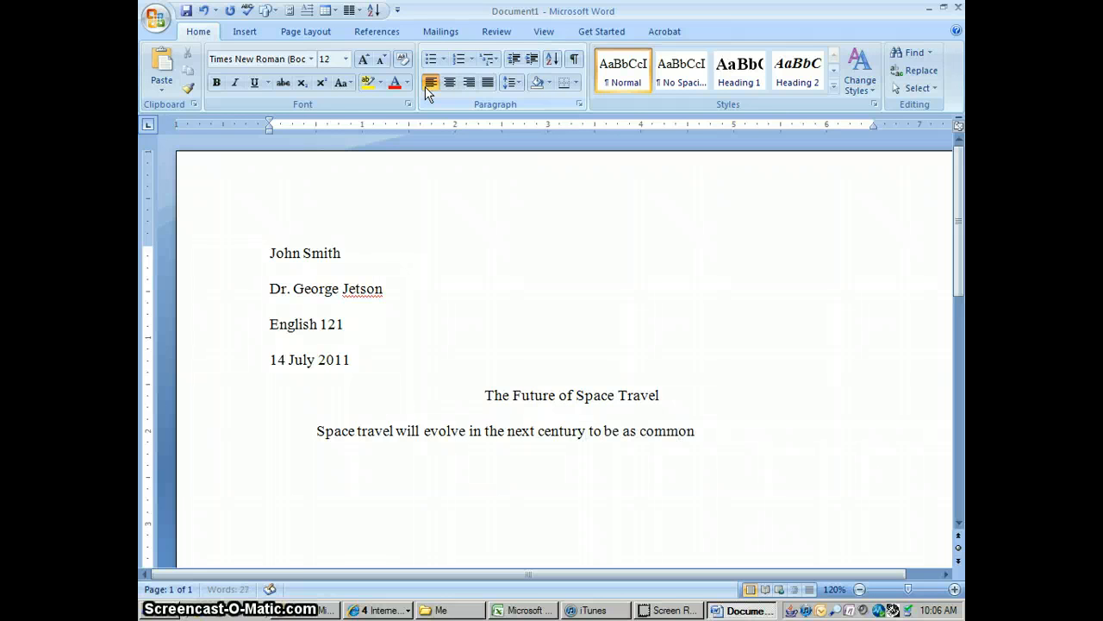
text( as taking a city bus across town is t)
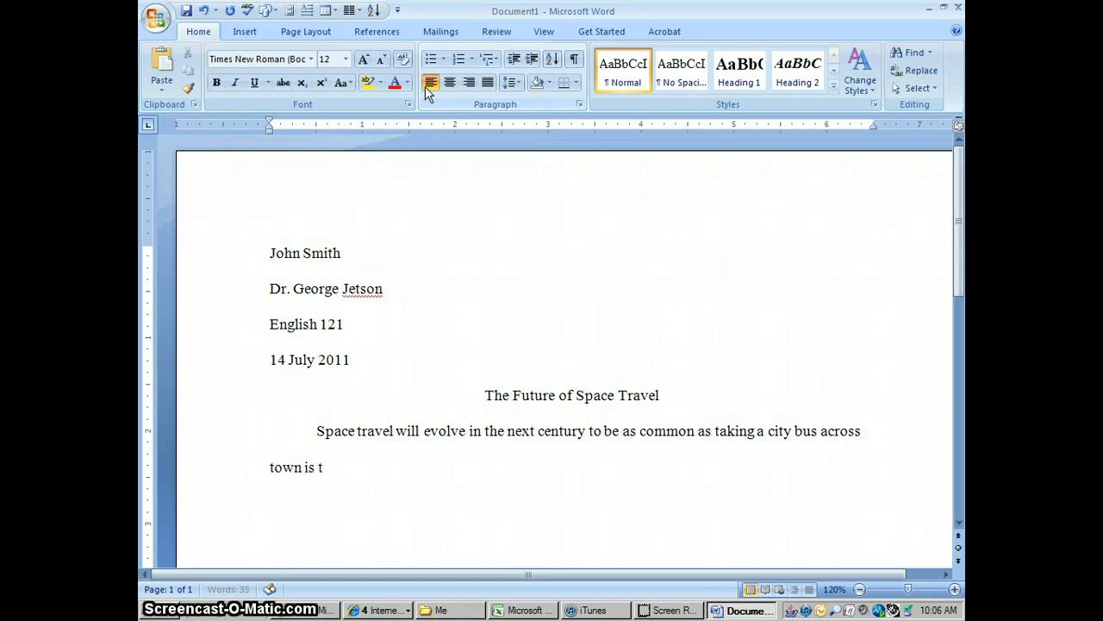
text(oday.)
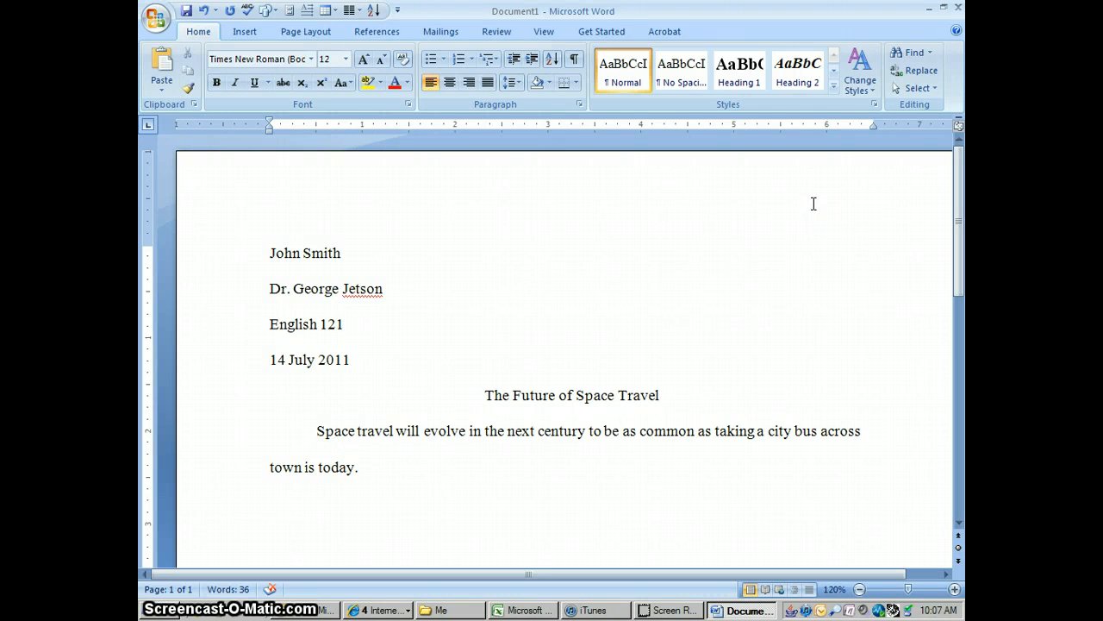
- Insert the built-in Contrast (Odd Page) header into the document
click(793, 229)
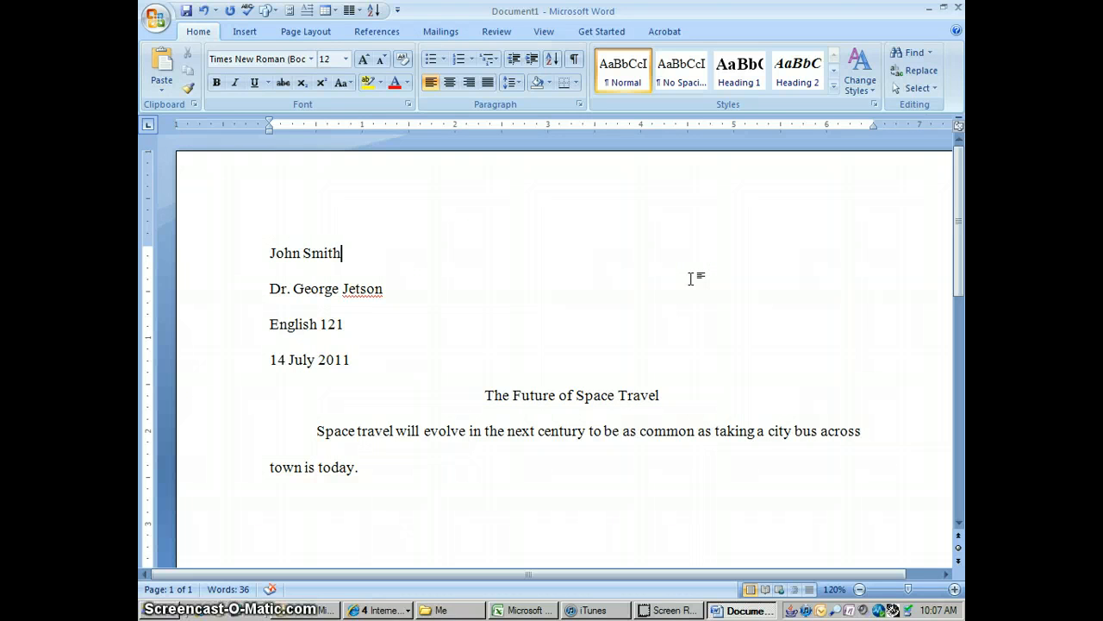
click(243, 33)
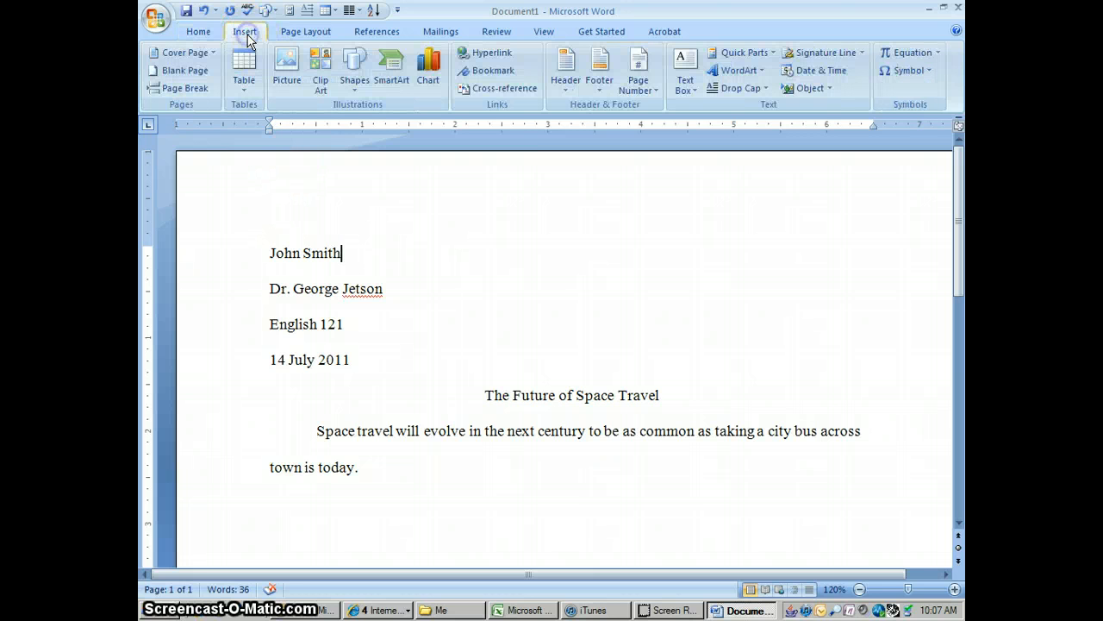
click(567, 91)
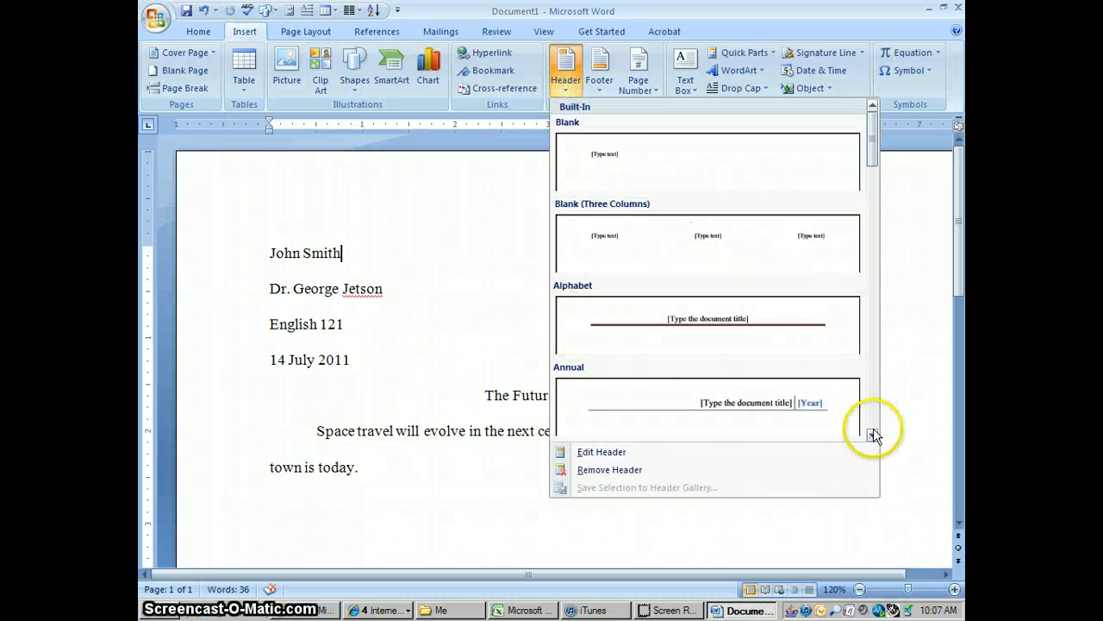
click(874, 436)
click(873, 435)
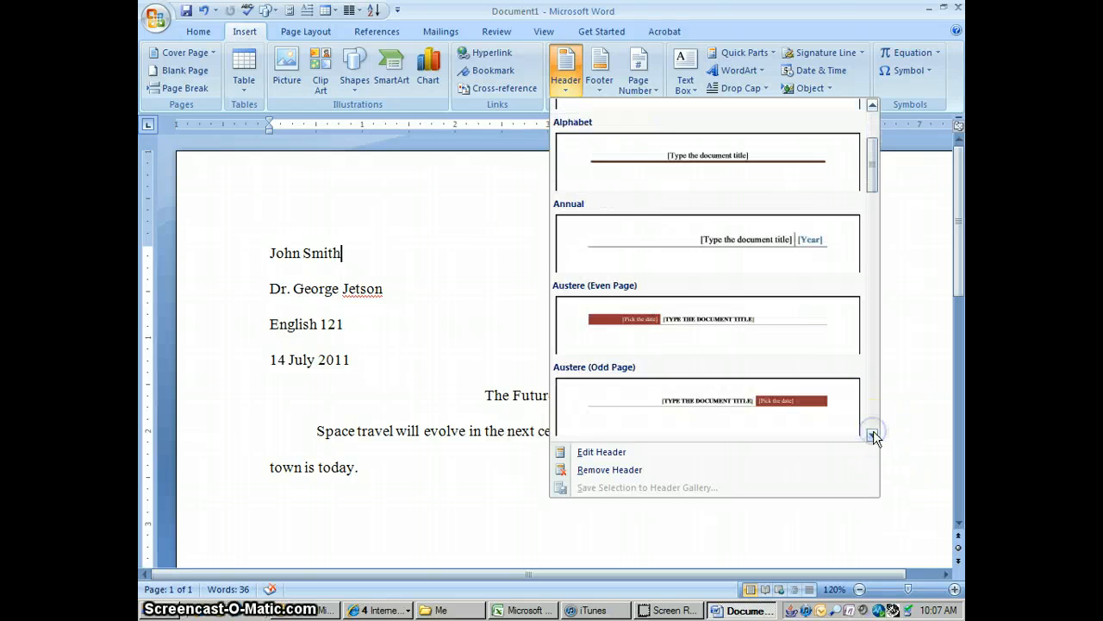
click(873, 435)
click(873, 434)
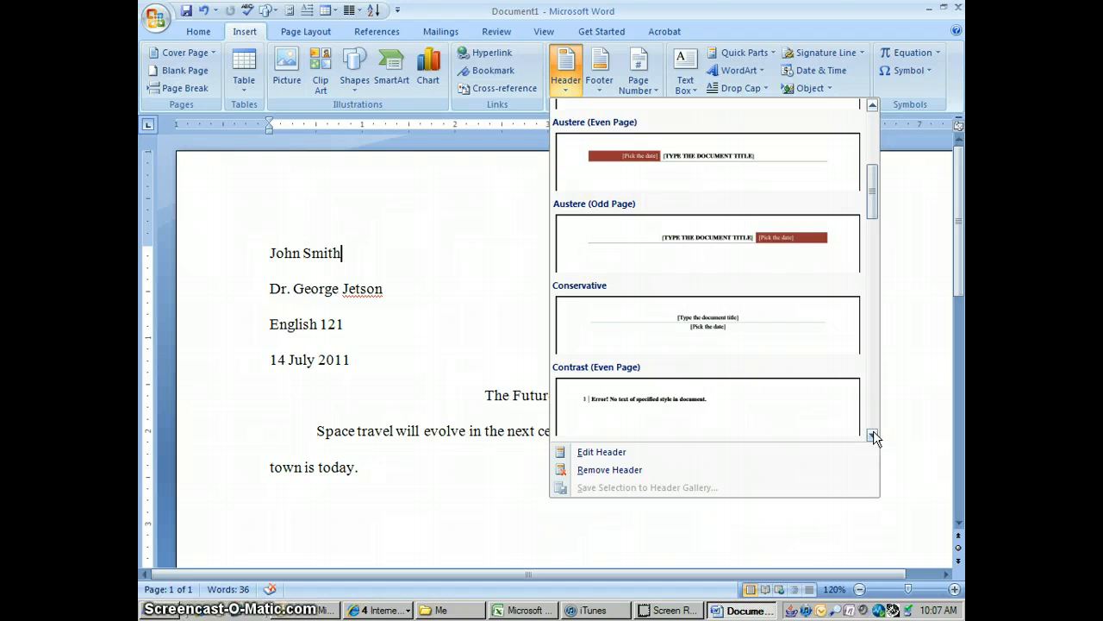
click(874, 434)
click(873, 434)
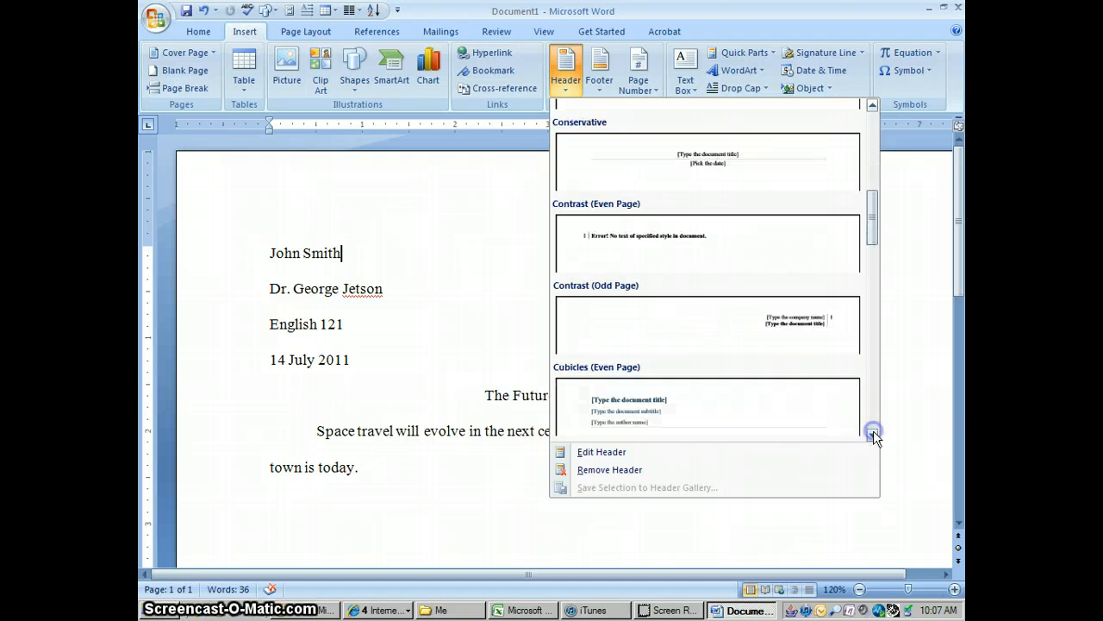
click(815, 329)
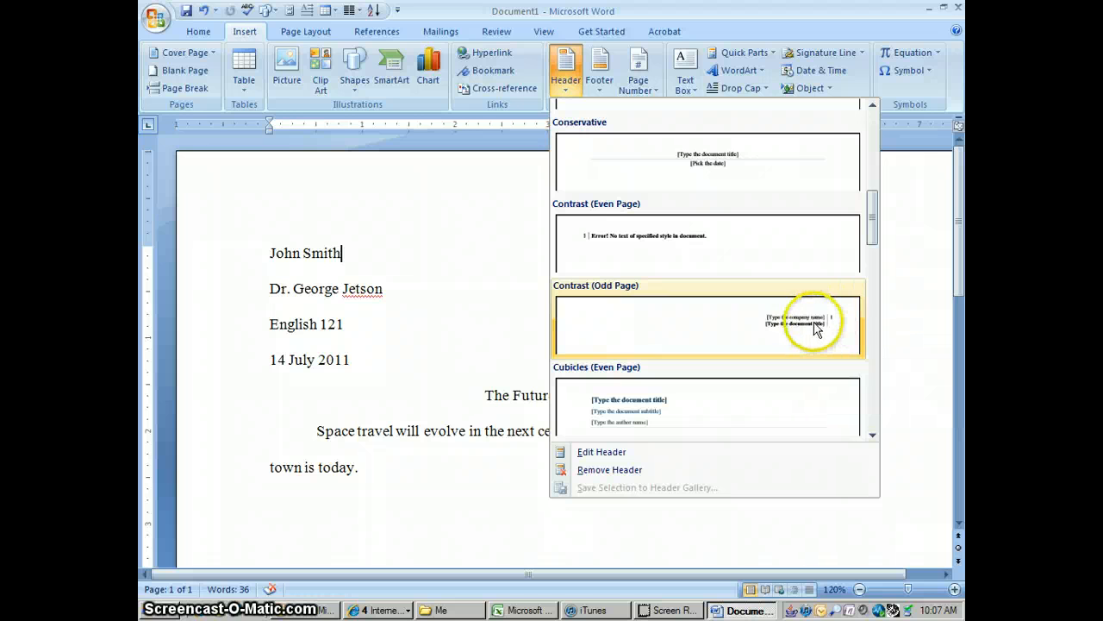
click(814, 329)
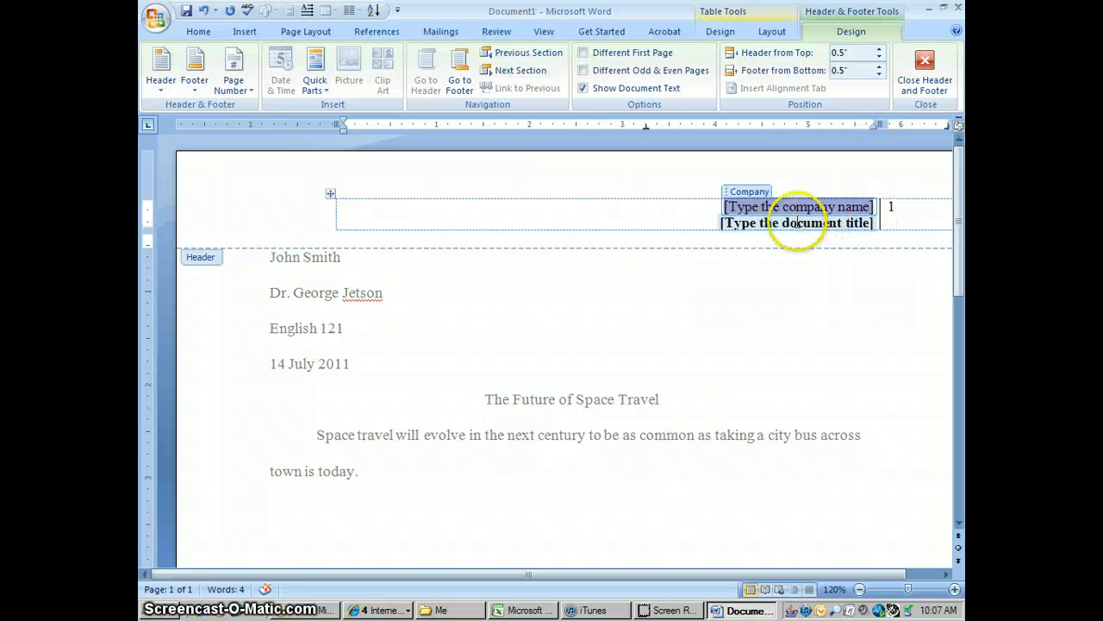
- Delete the document title placeholder and its line from the header
click(874, 223)
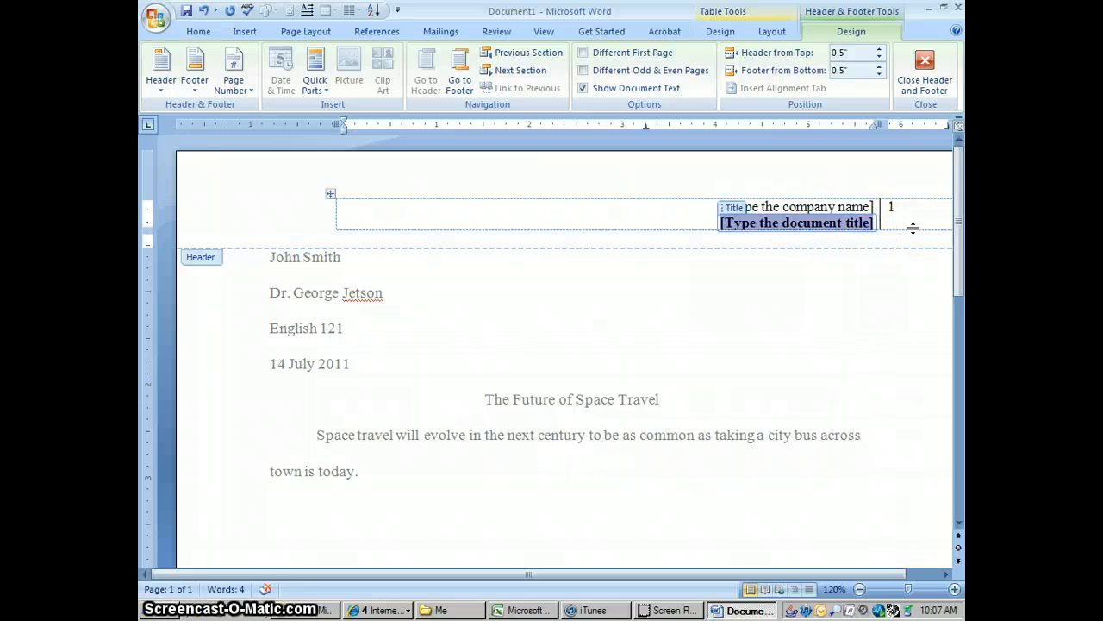
key(Delete)
key(BackSpace)
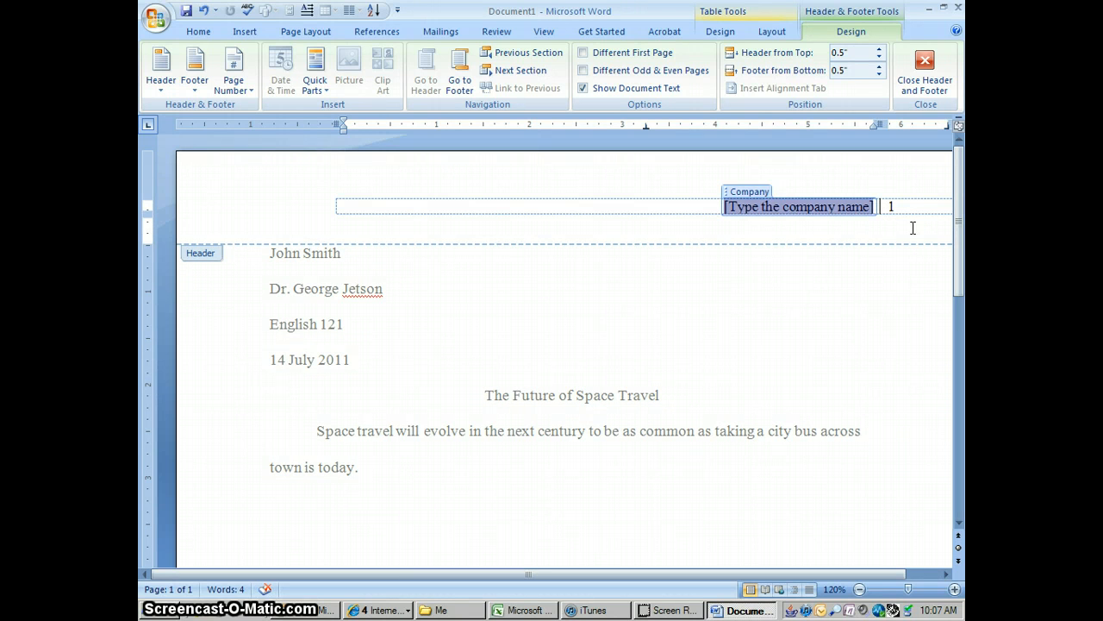
- Replace the company name placeholder in the header with the student's last name
text(Wal)
key(BackSpace)
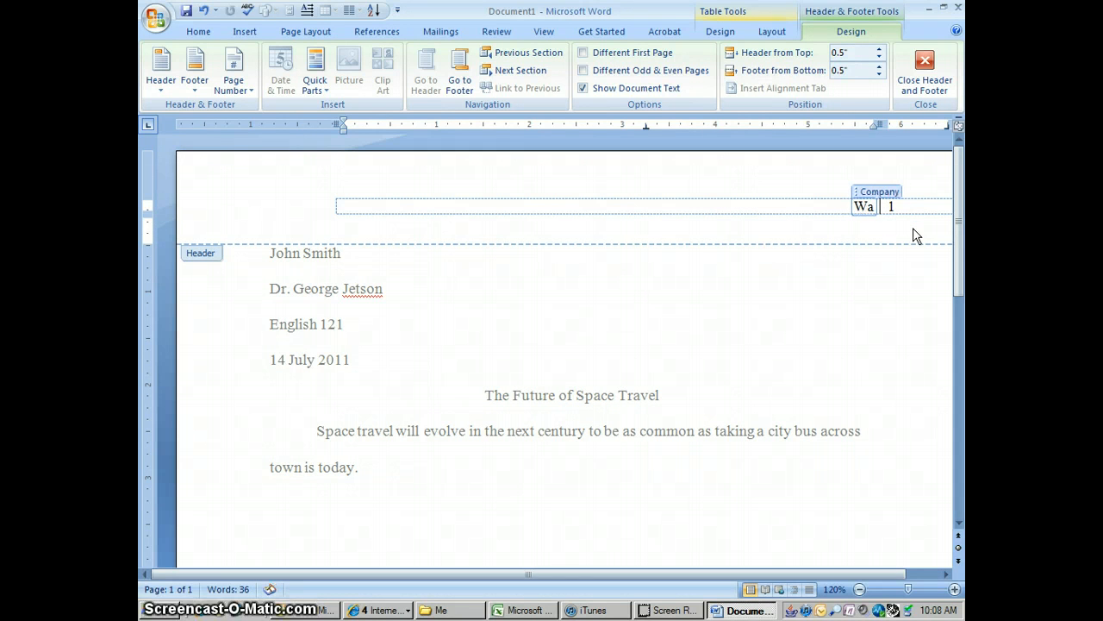
key(BackSpace)
key(BackSpace)
text(Smith)
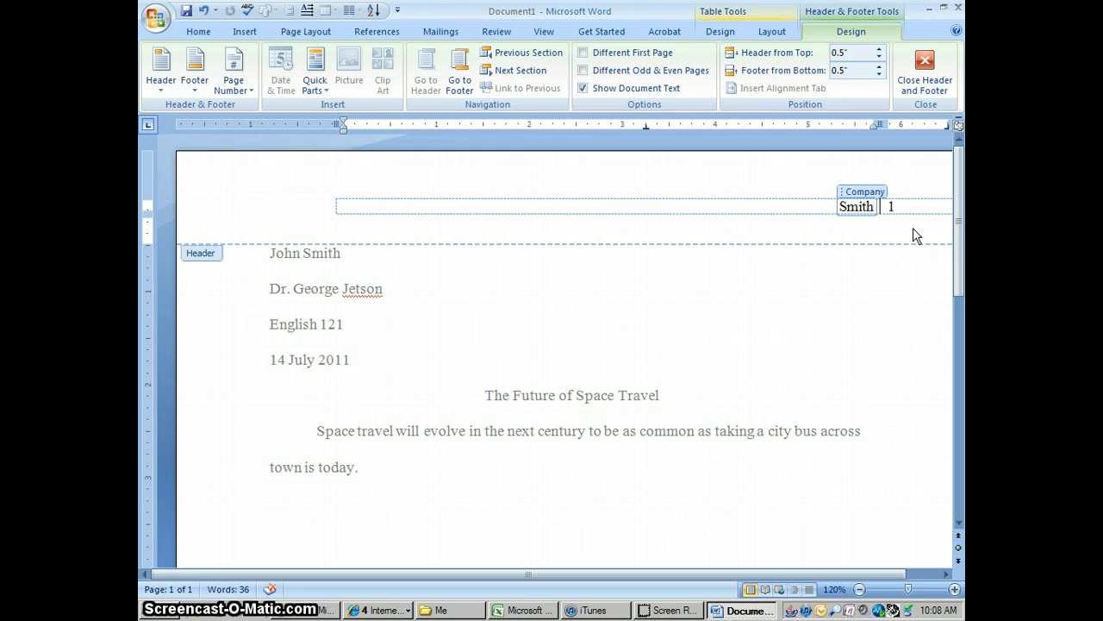
- Remove all borders from the page number cell in the header and close header editing
click(903, 209)
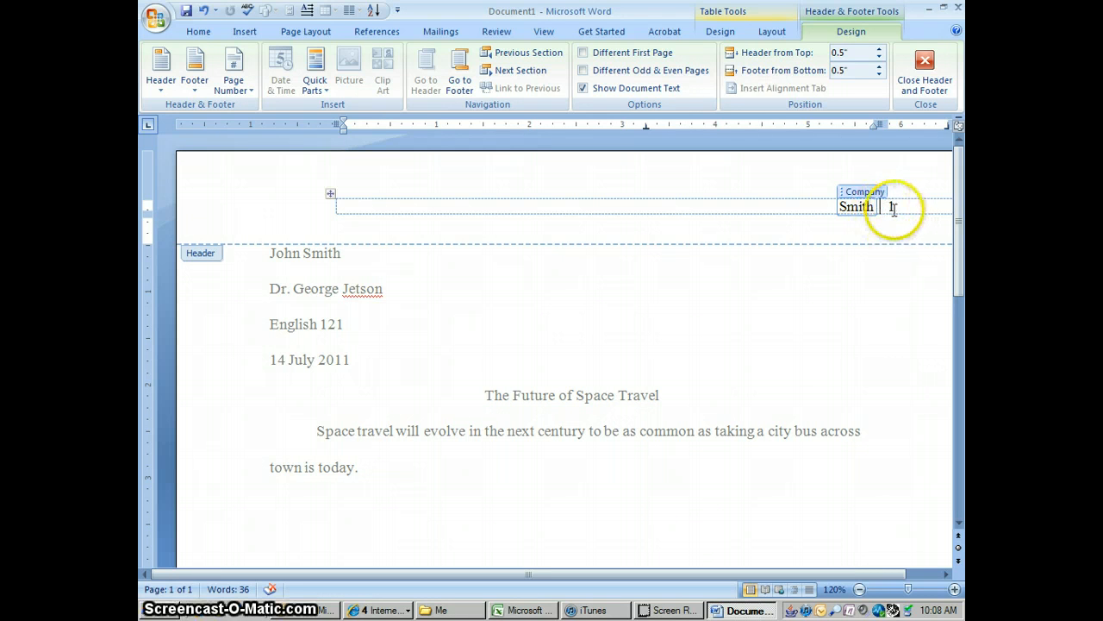
click(881, 208)
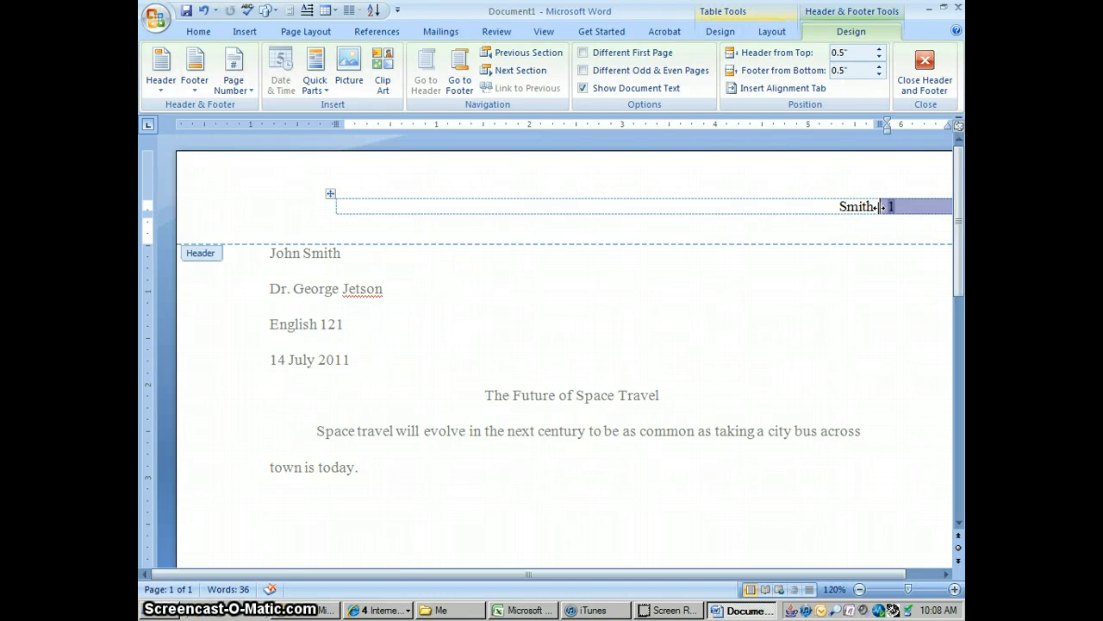
right_click(881, 207)
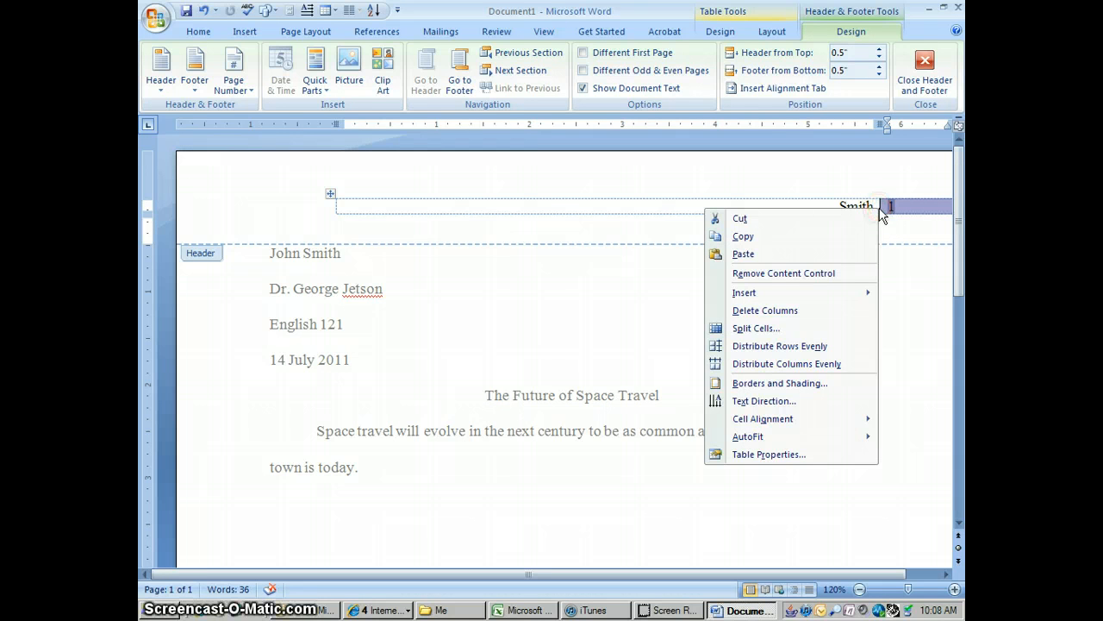
click(787, 385)
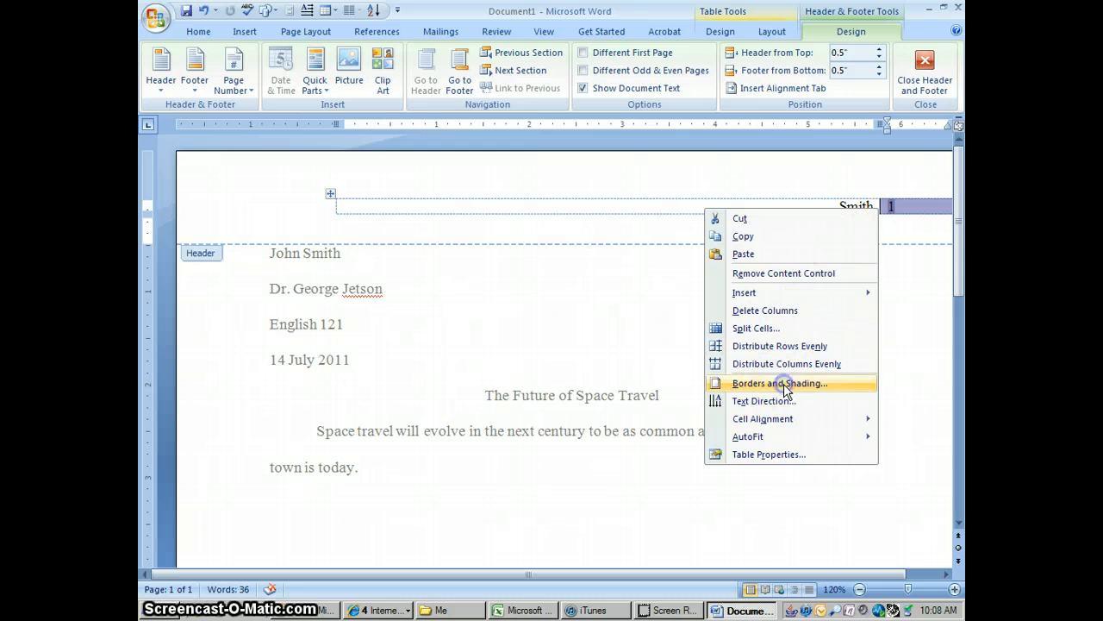
click(367, 204)
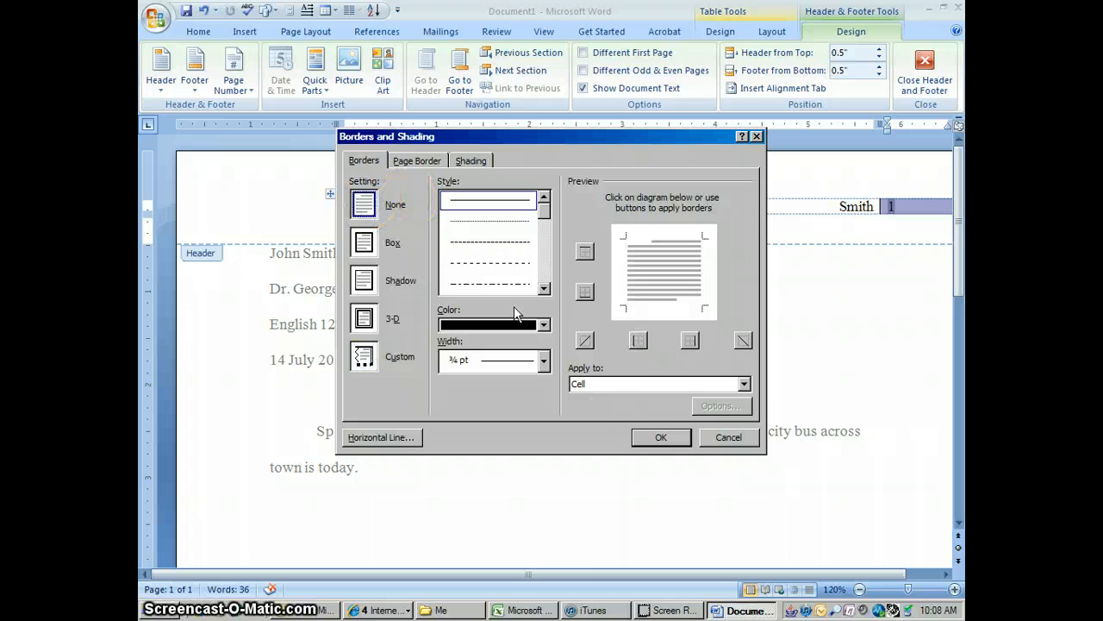
click(654, 437)
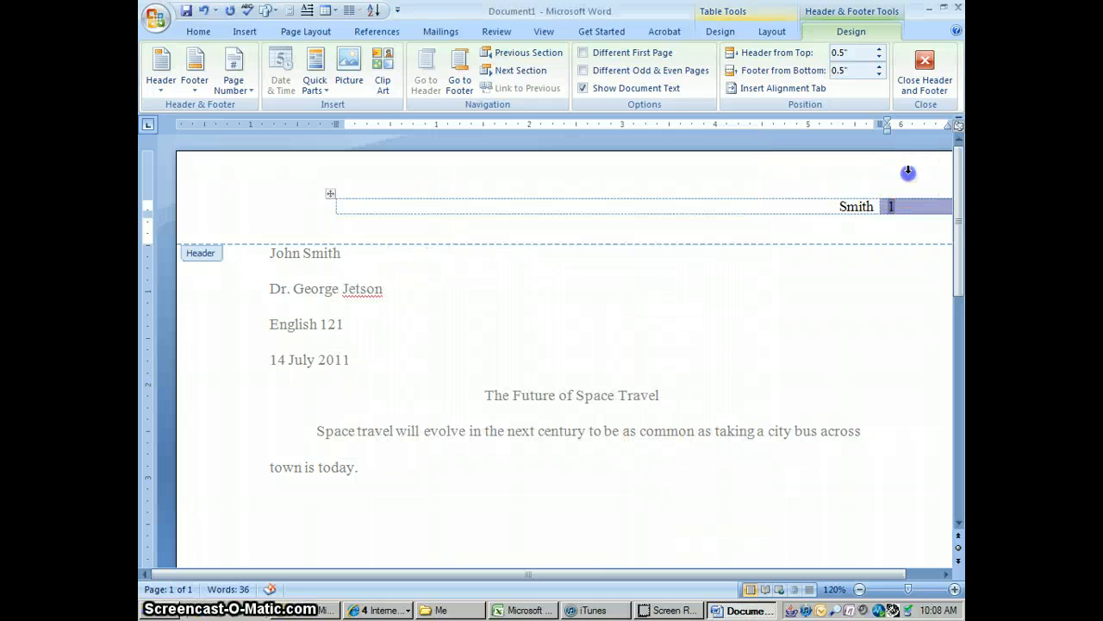
click(926, 73)
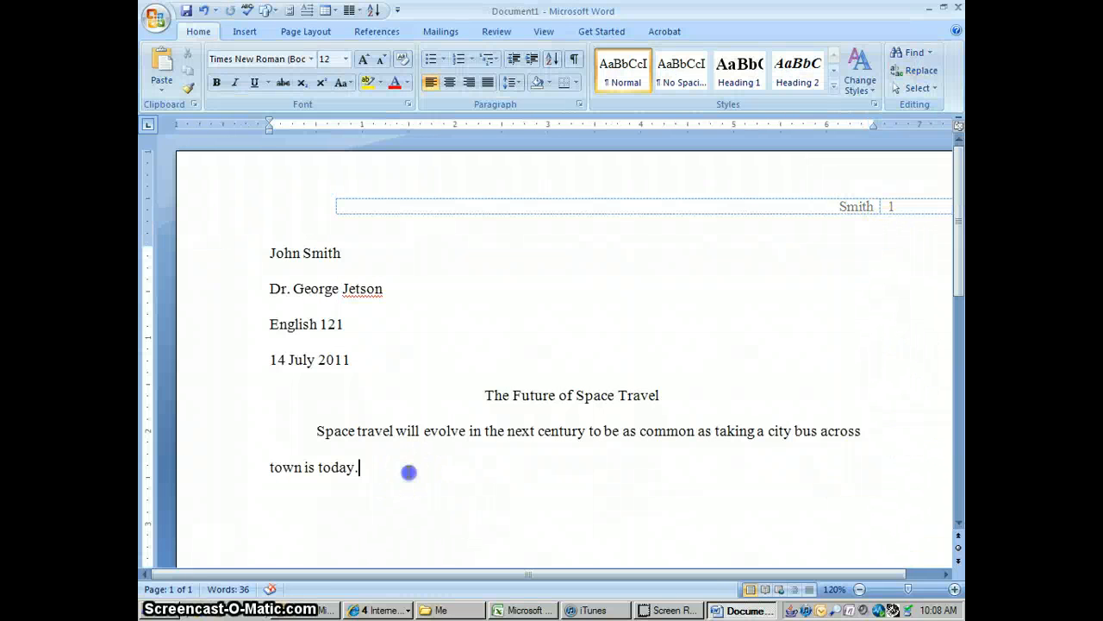
- Extend the document with blank pages below the body text to check the header's page numbering, and delete the extra last page
scroll(411, 473, down, 1)
scroll(409, 472, down, 5)
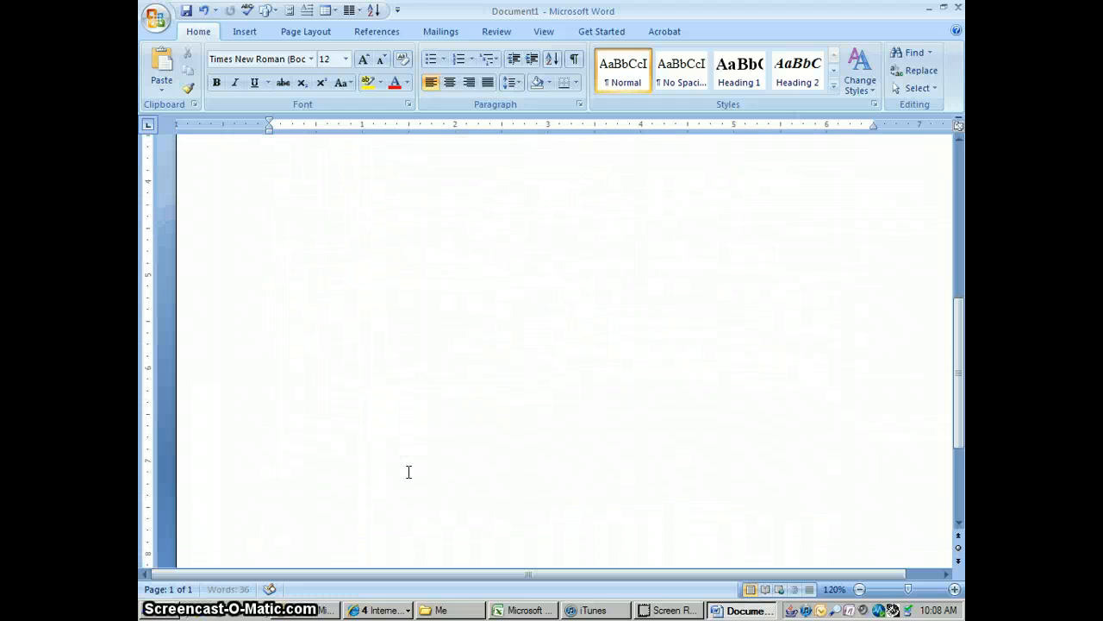
key(ctrl+Return)
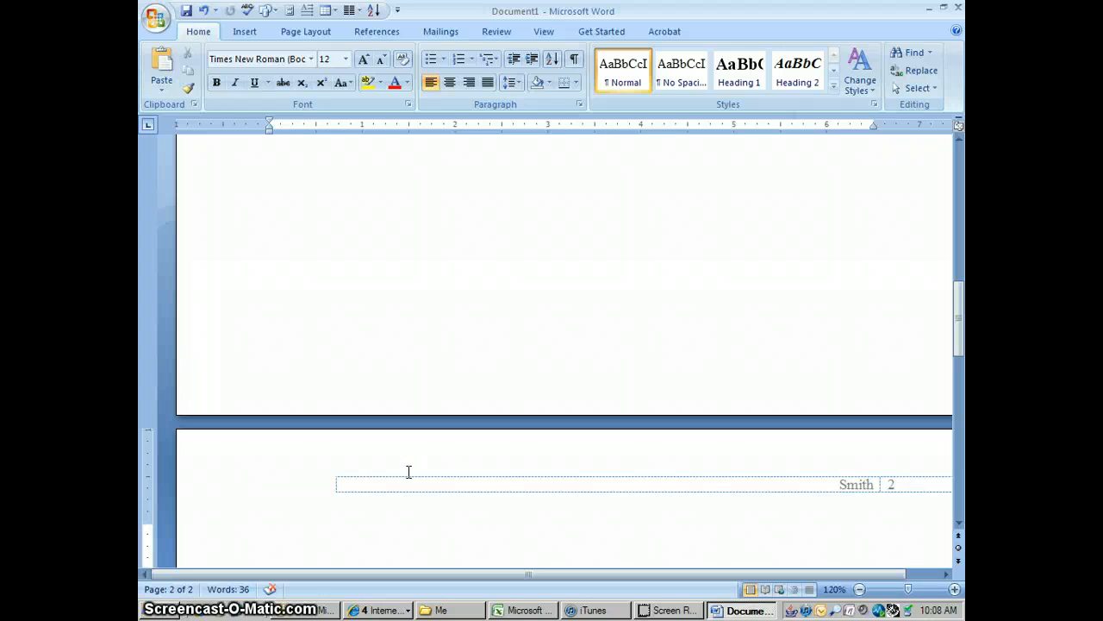
scroll(408, 471, down, 5)
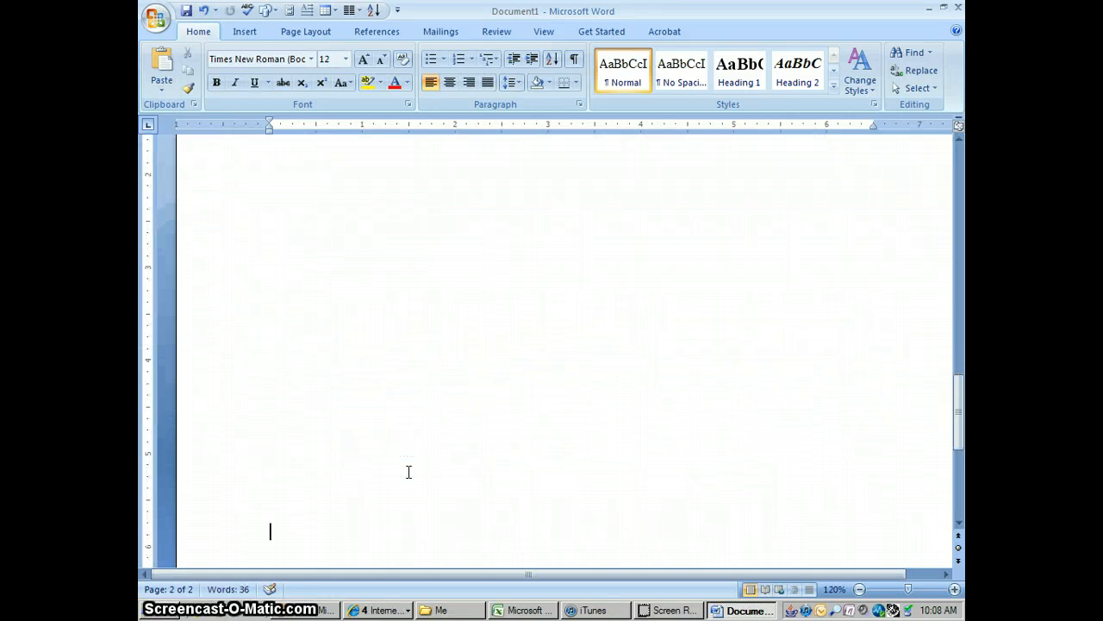
scroll(409, 471, down, 2)
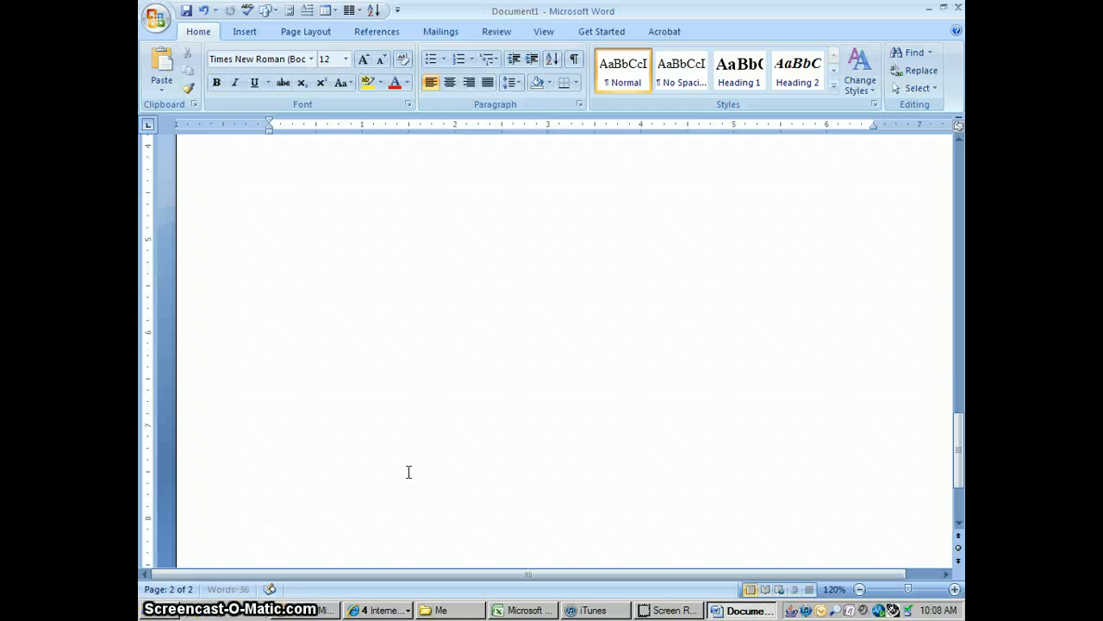
key(ctrl+Return)
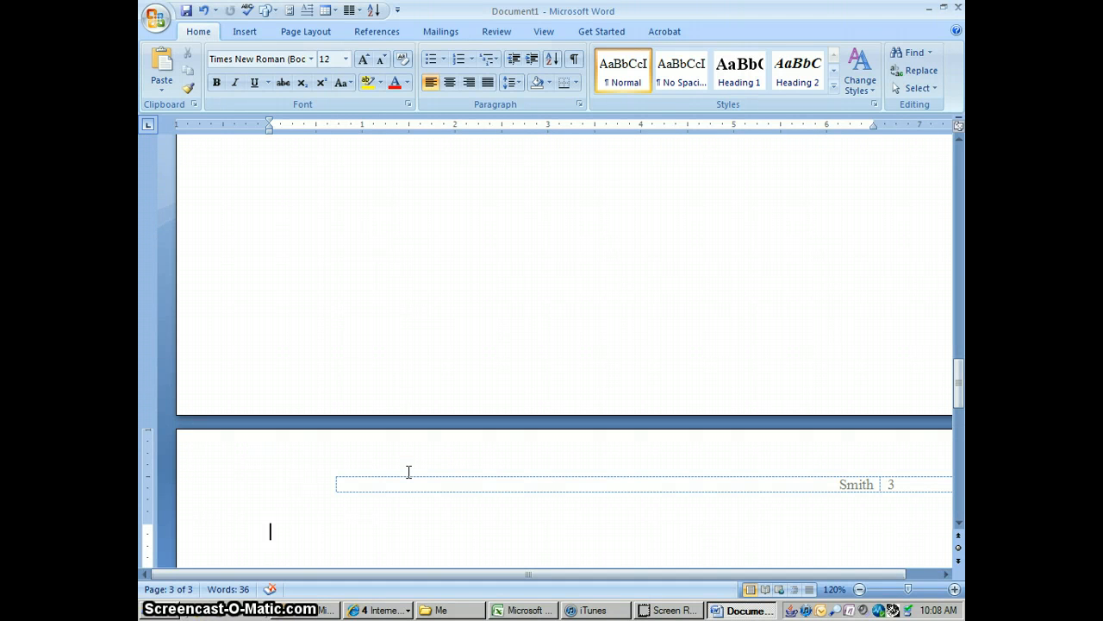
key(BackSpace)
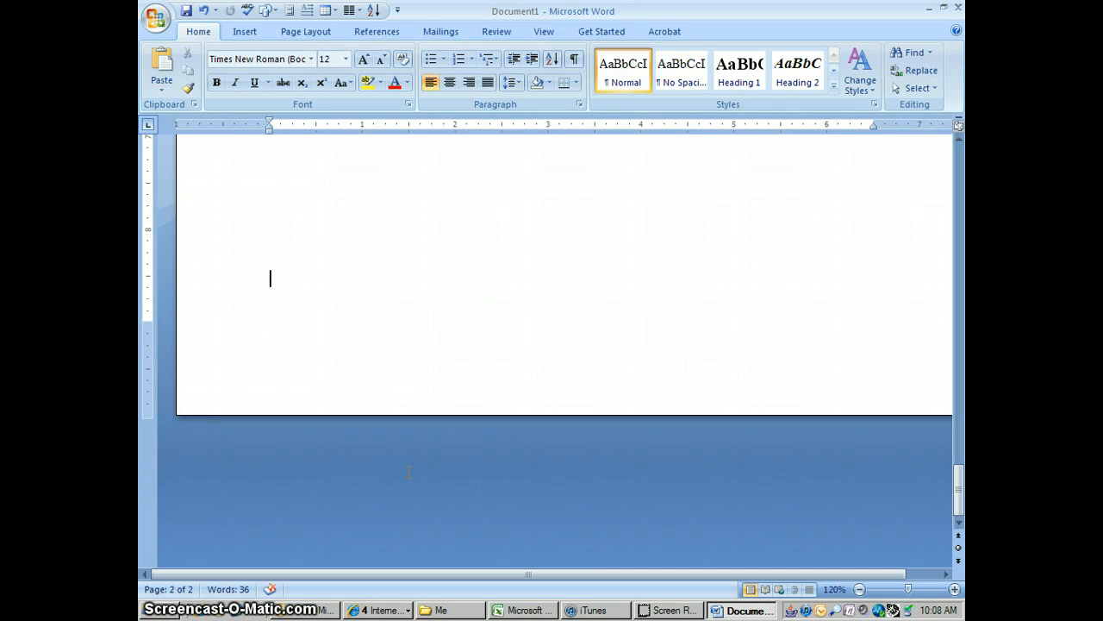
- Start a new page from the lower end of page one and enter the heading "Works Cited" on page two
scroll(408, 471, up, 3)
scroll(409, 471, up, 10)
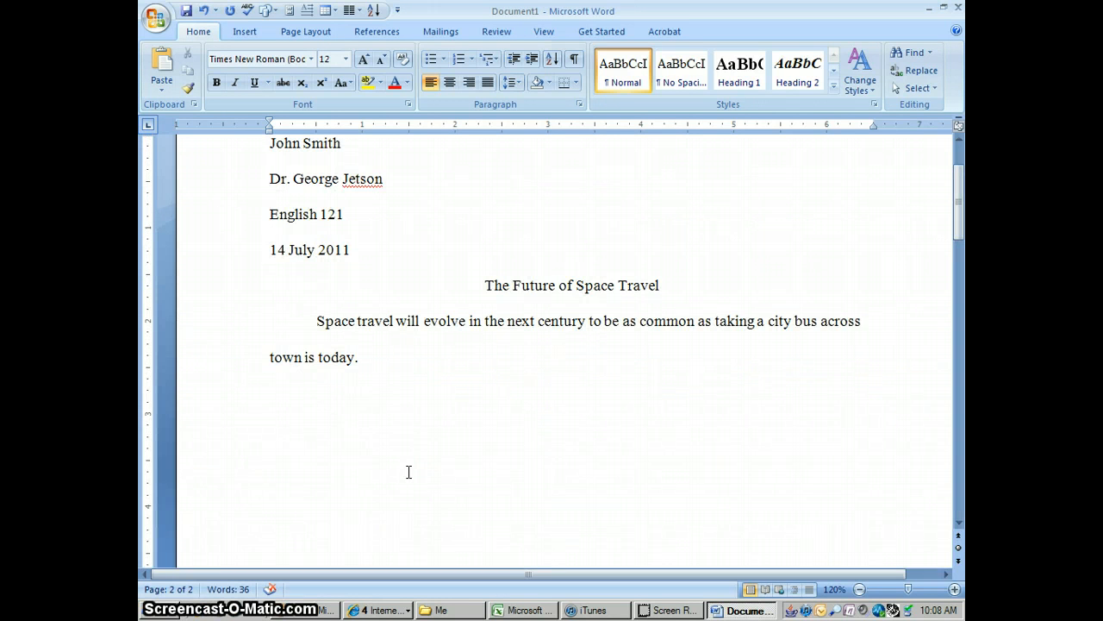
click(959, 154)
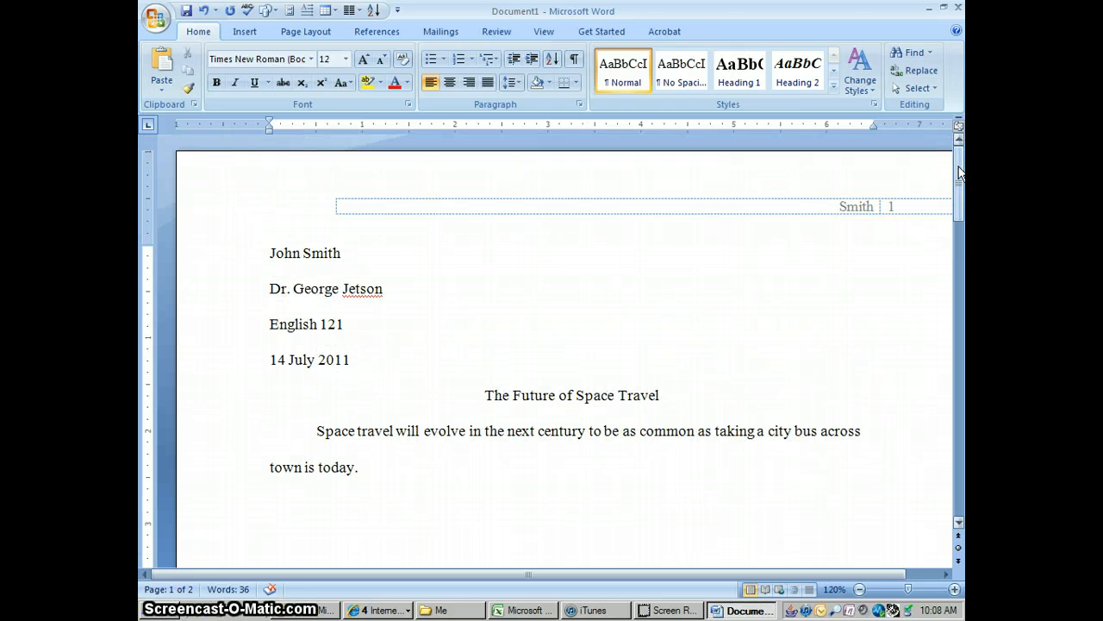
drag(959, 172, 959, 309)
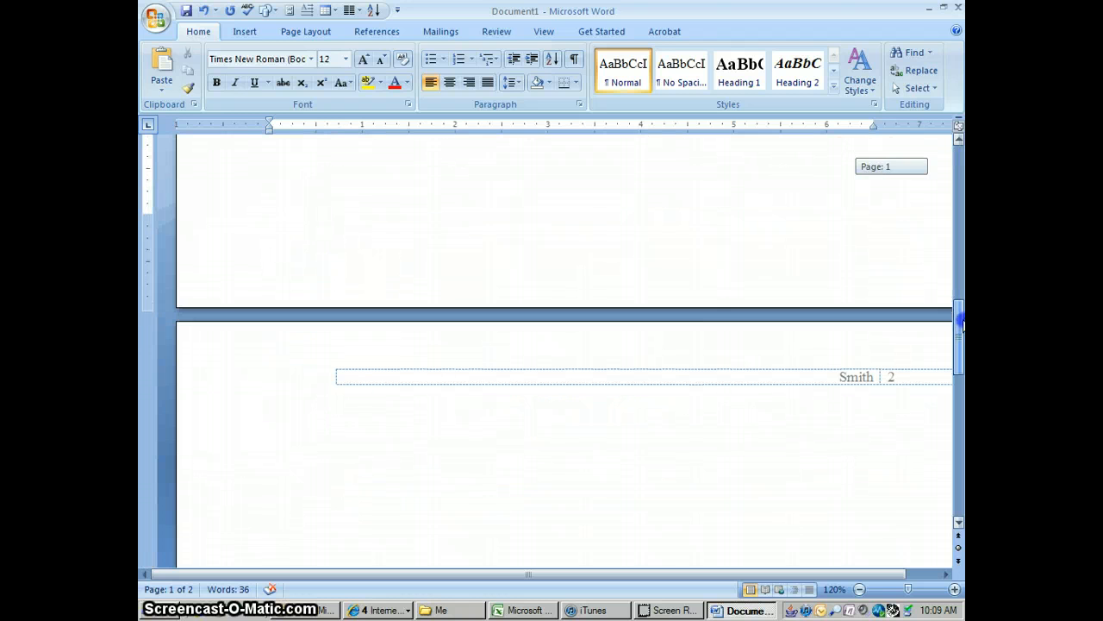
click(628, 255)
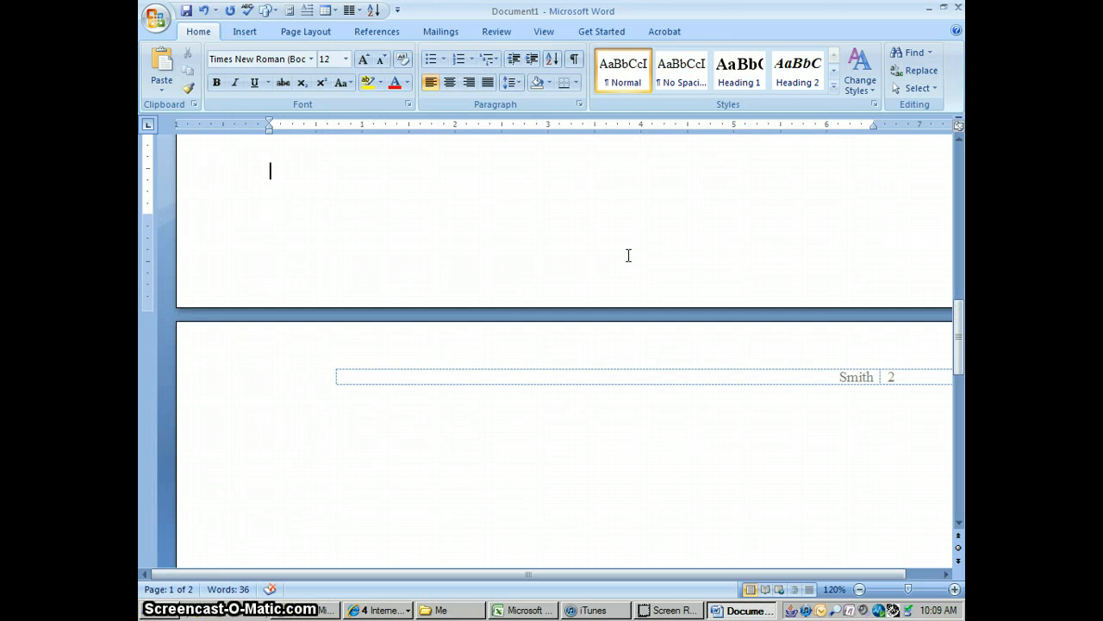
key(Return)
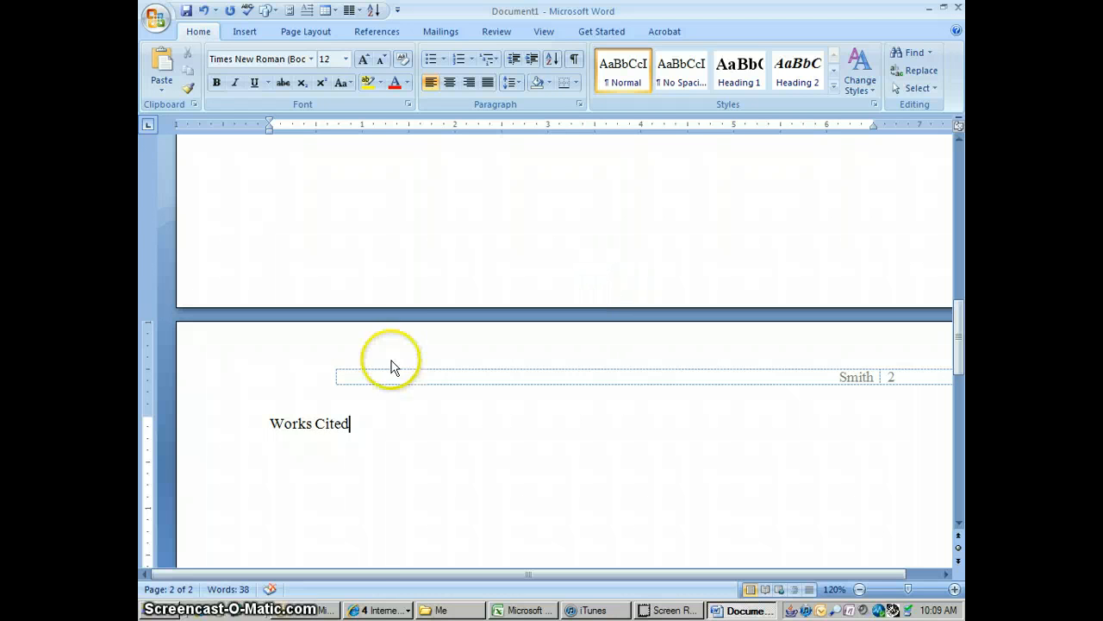
- Center the "Works Cited" heading and start a left-aligned line below it
drag(351, 424, 273, 423)
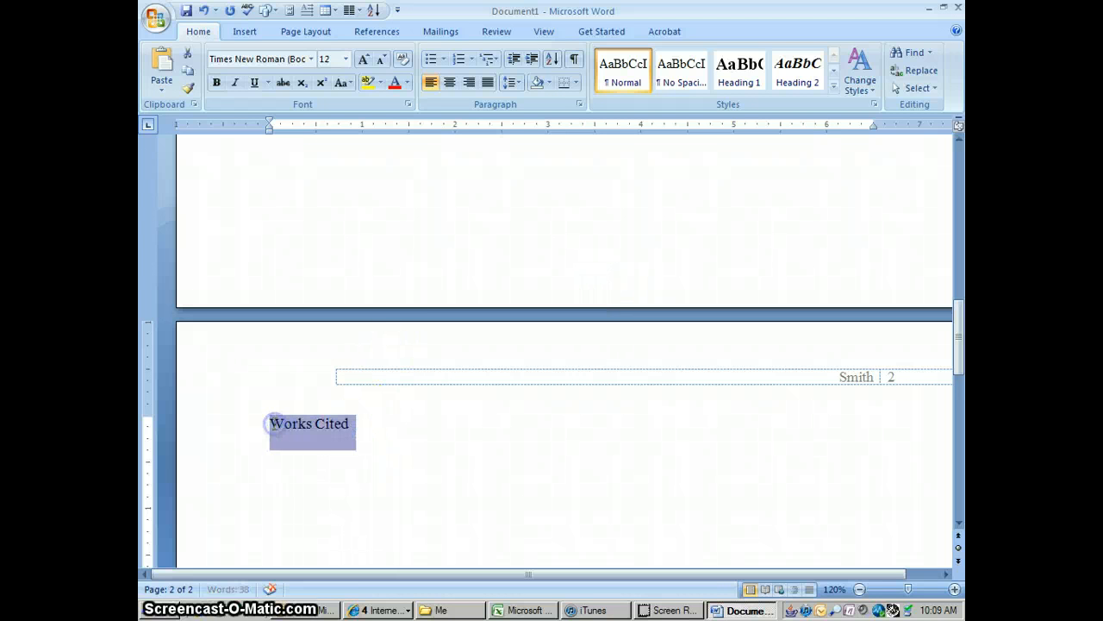
click(450, 83)
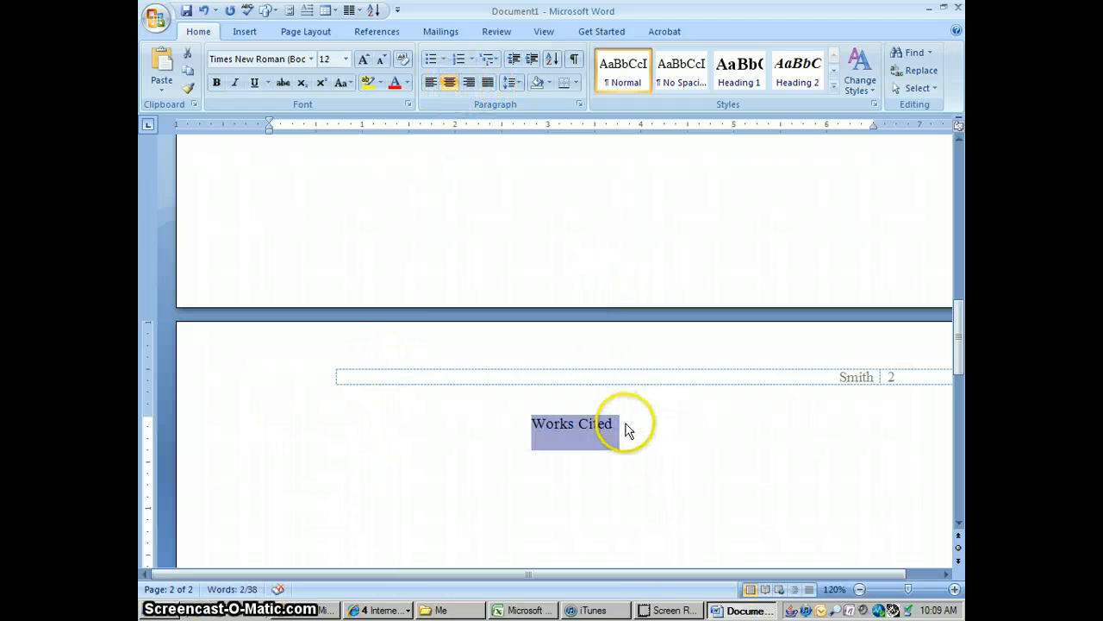
click(623, 423)
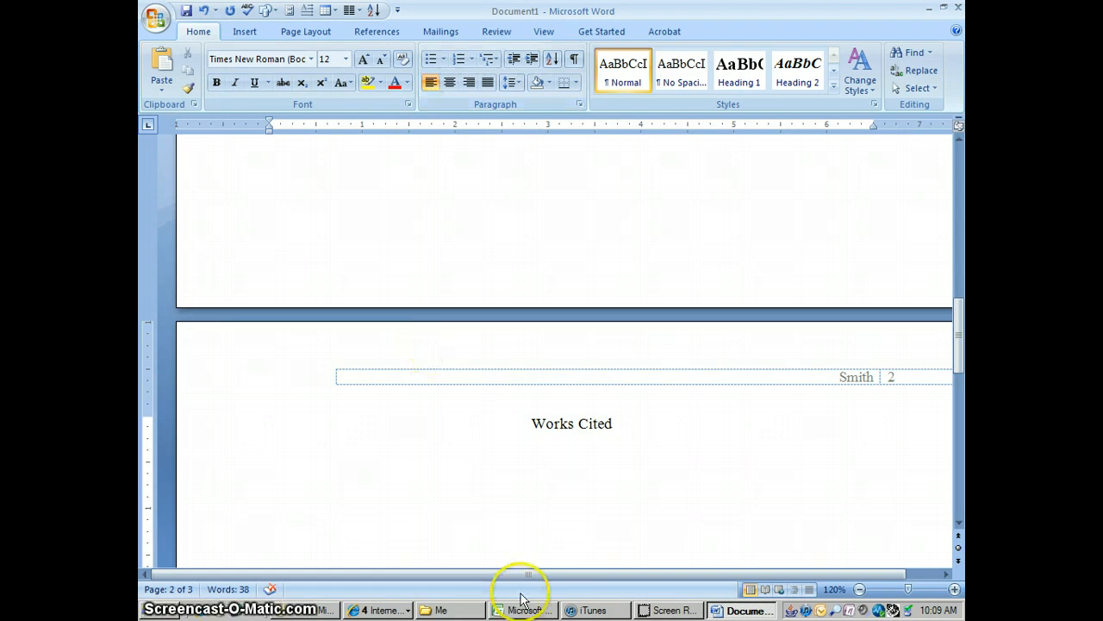
- Switch to the EBSCOhost browser window and copy the MLA citation of the article "Why we need space travel"
click(375, 610)
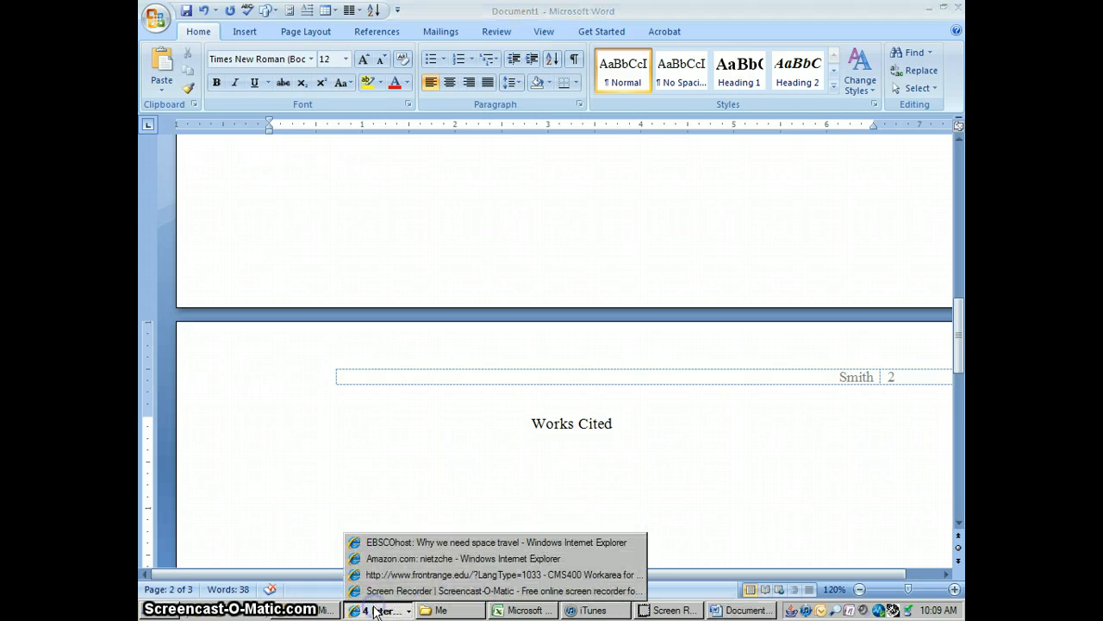
click(405, 543)
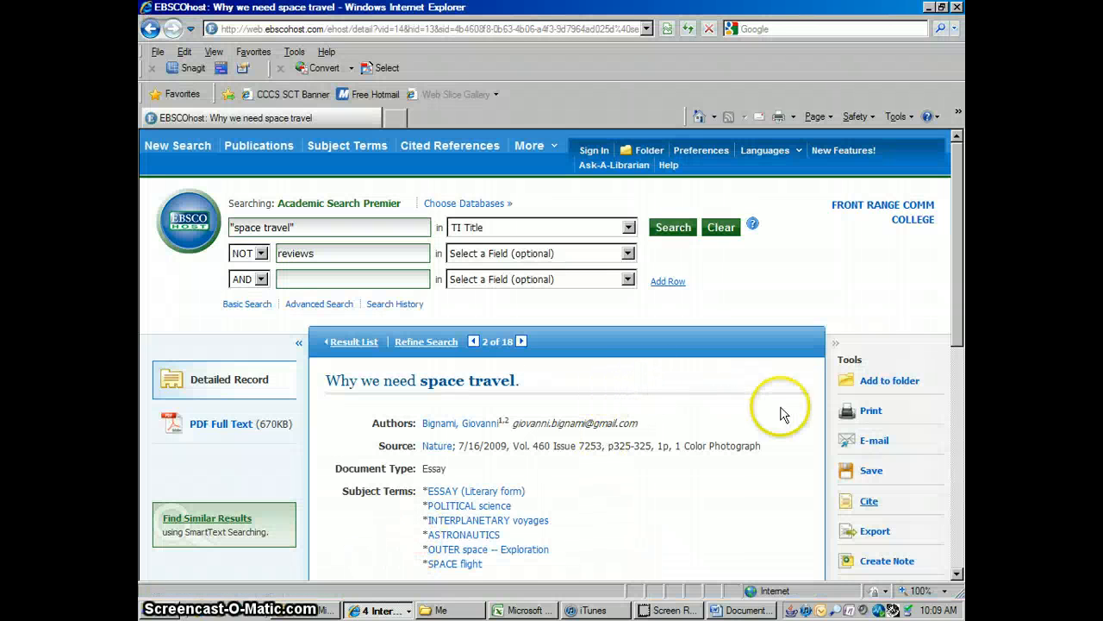
click(869, 502)
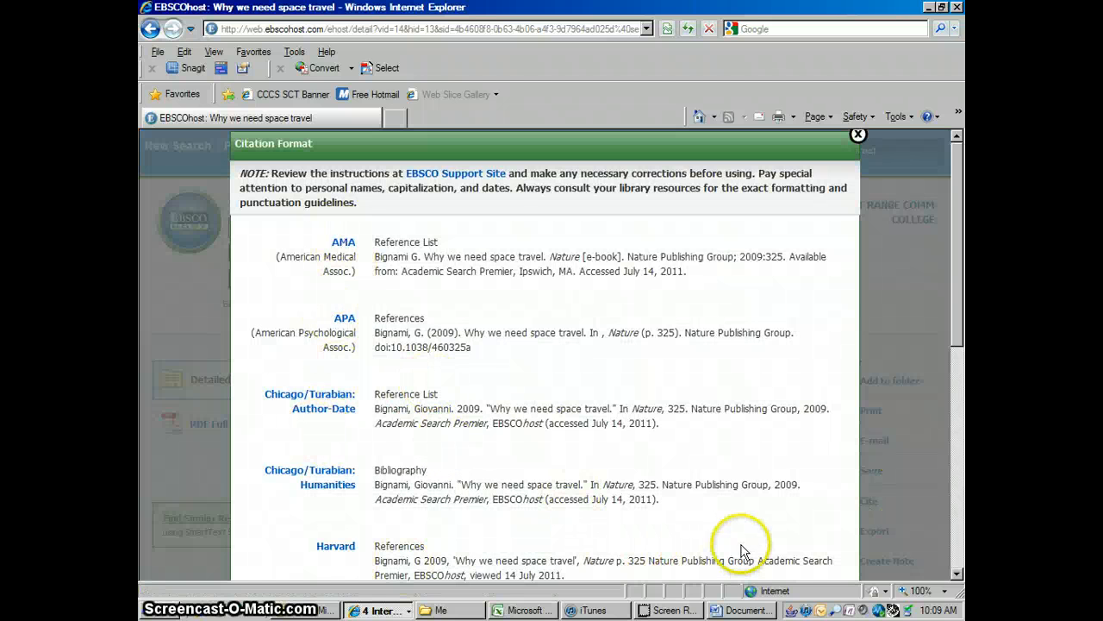
click(958, 576)
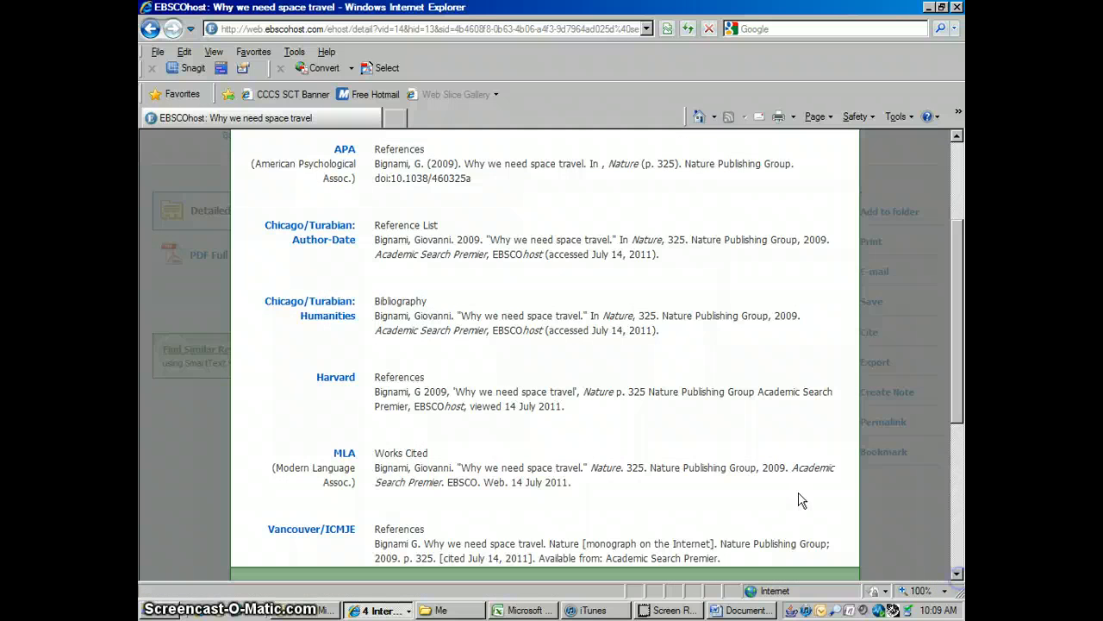
drag(376, 473, 591, 479)
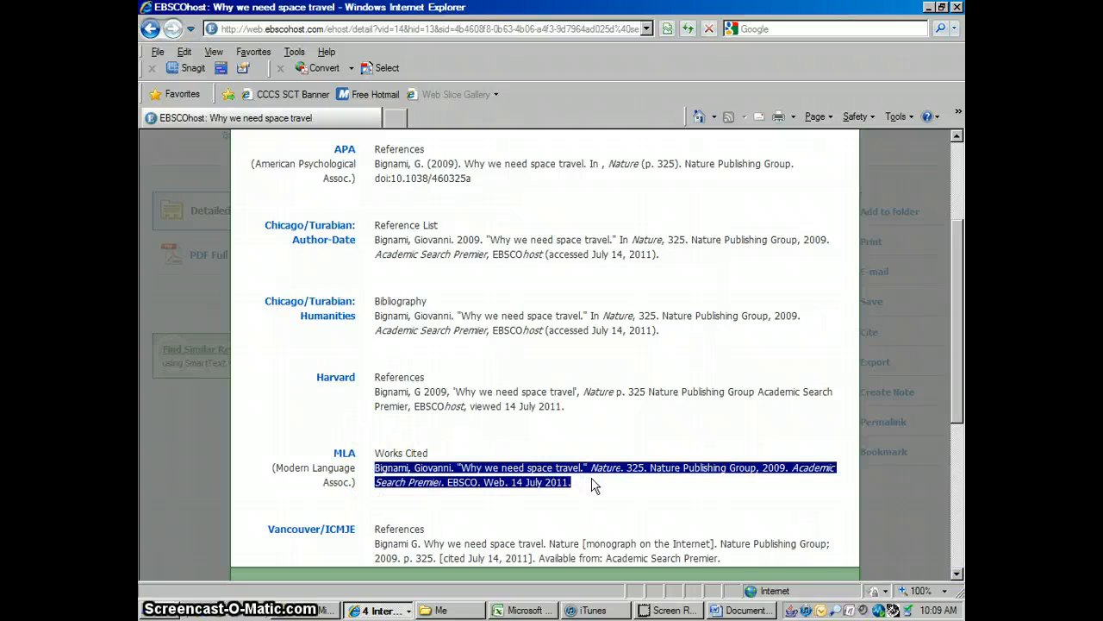
- Switch back to the Word document and paste the citation below the "Works Cited" heading
click(747, 610)
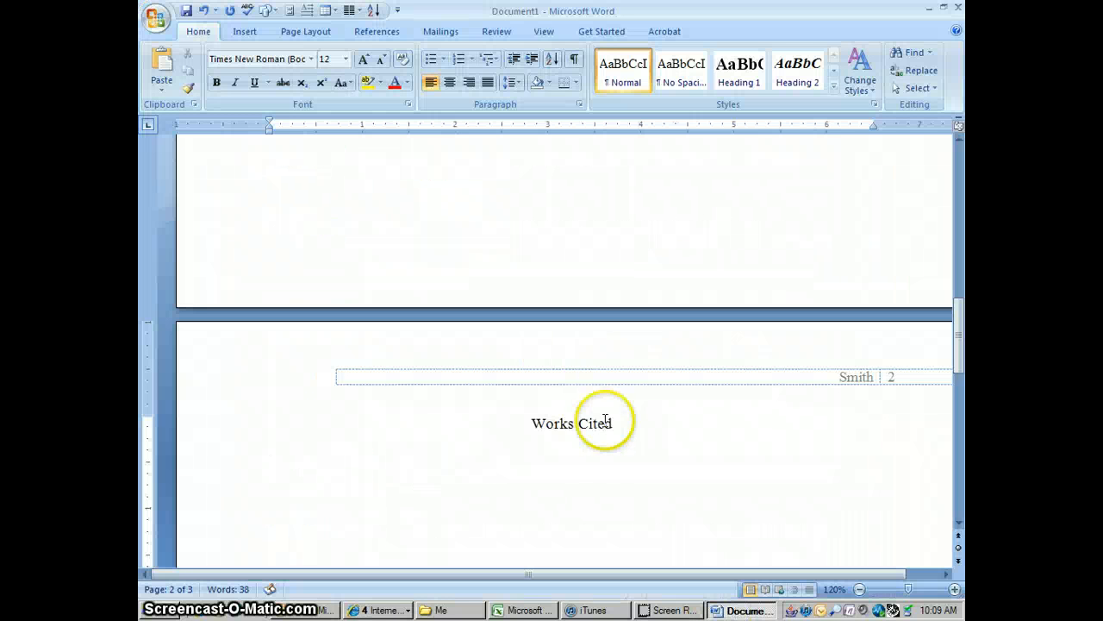
click(892, 467)
click(958, 523)
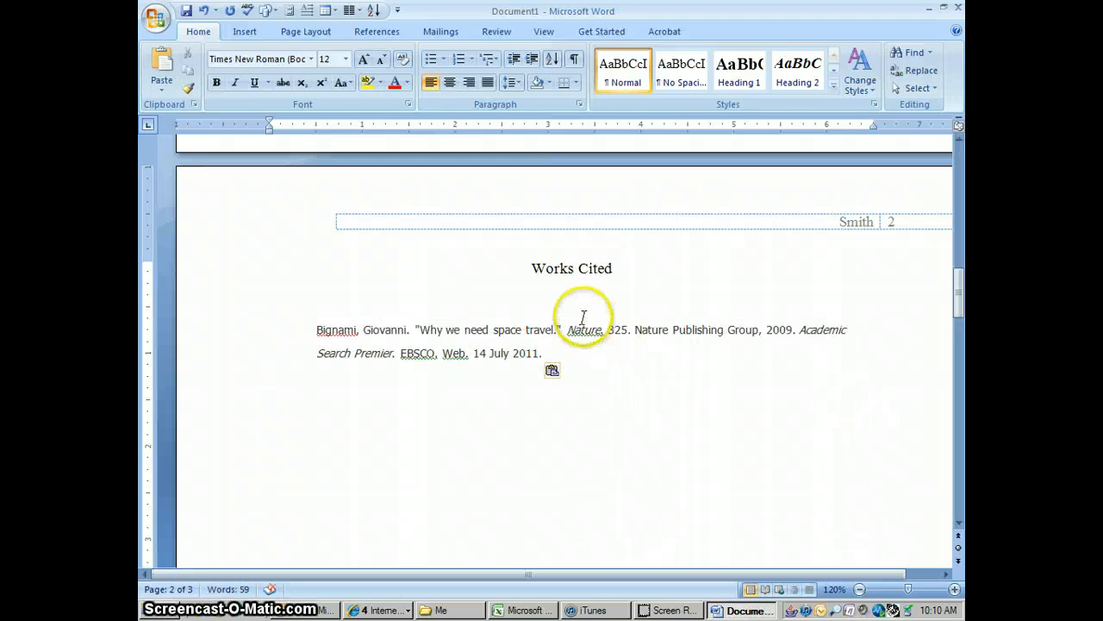
- Format the pasted citation in Times New Roman, size 12
click(559, 285)
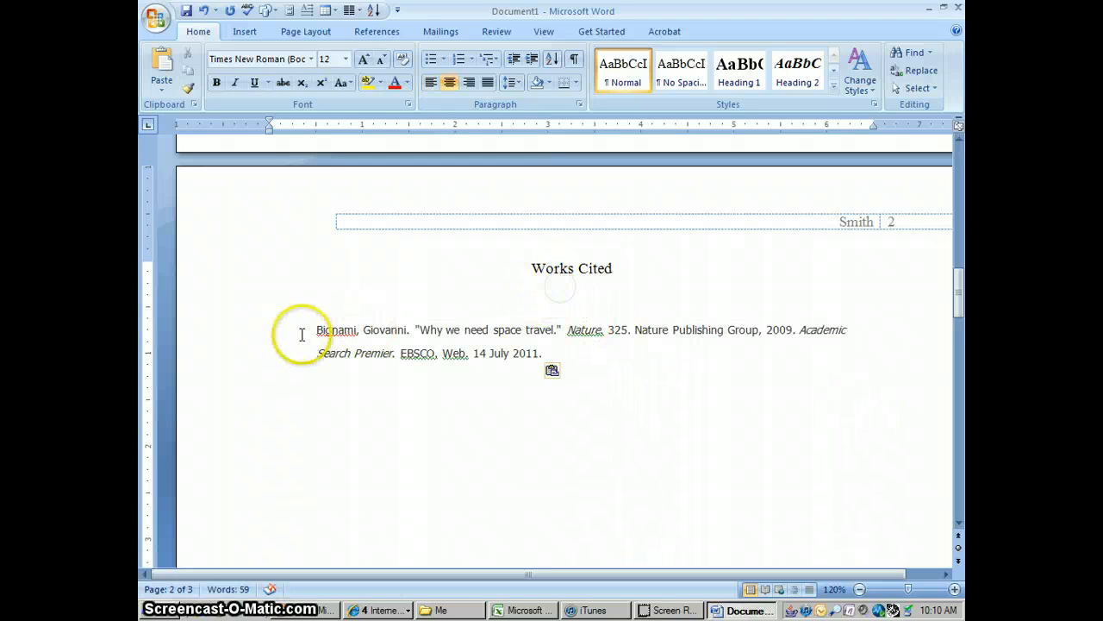
click(317, 330)
drag(318, 329, 569, 372)
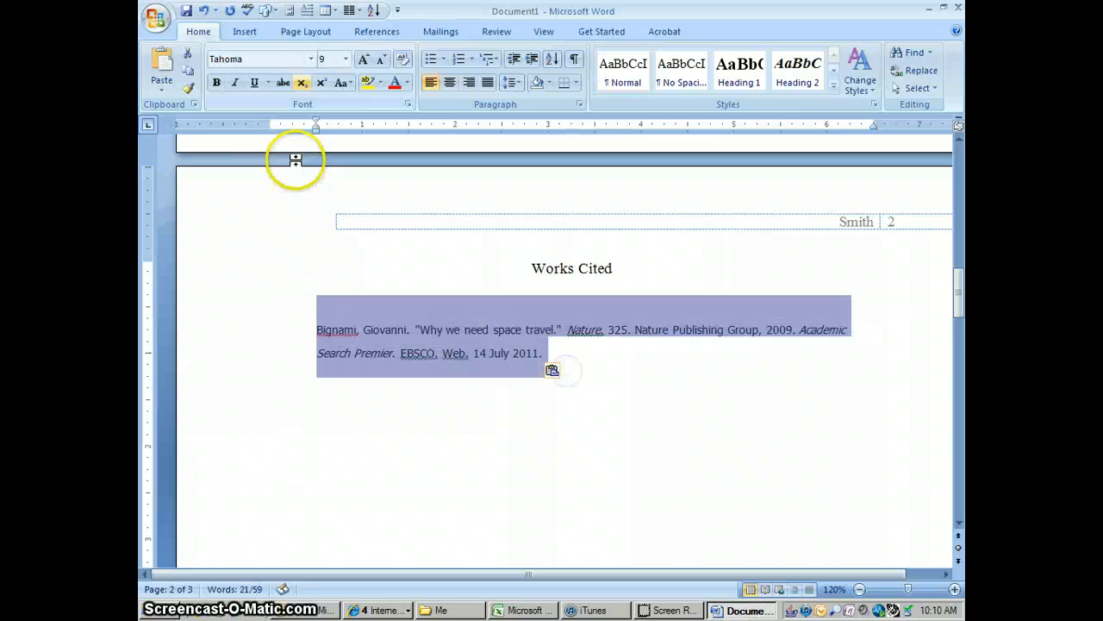
click(310, 58)
click(292, 96)
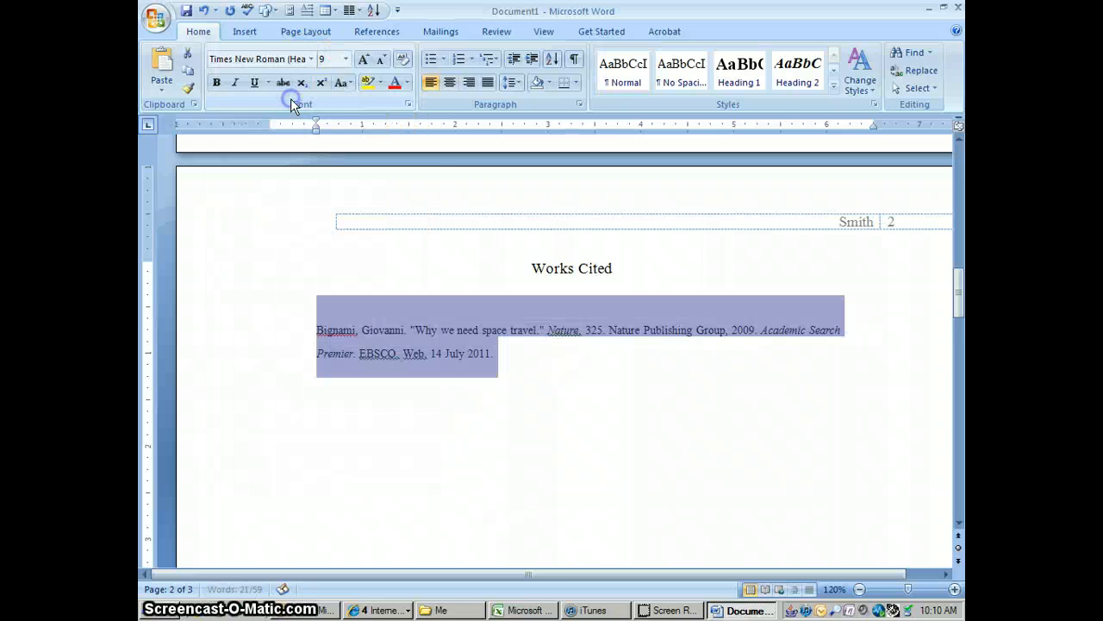
click(345, 59)
click(327, 133)
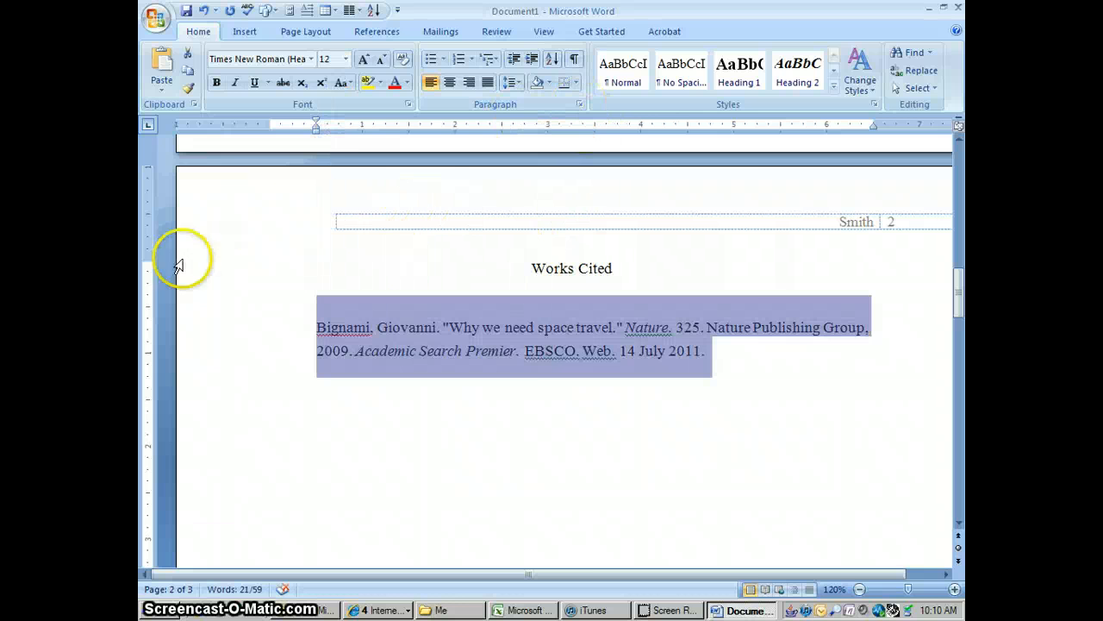
- Set the citation paragraph's left indentation to 0" in the paragraph settings
click(582, 110)
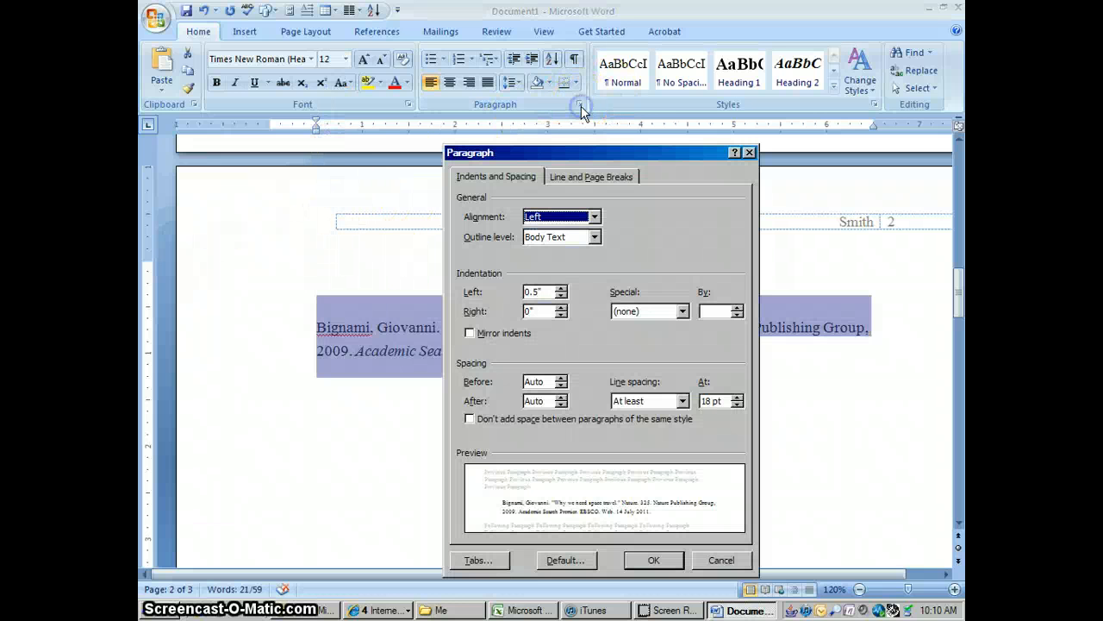
click(561, 288)
click(560, 289)
click(561, 289)
click(560, 288)
click(560, 297)
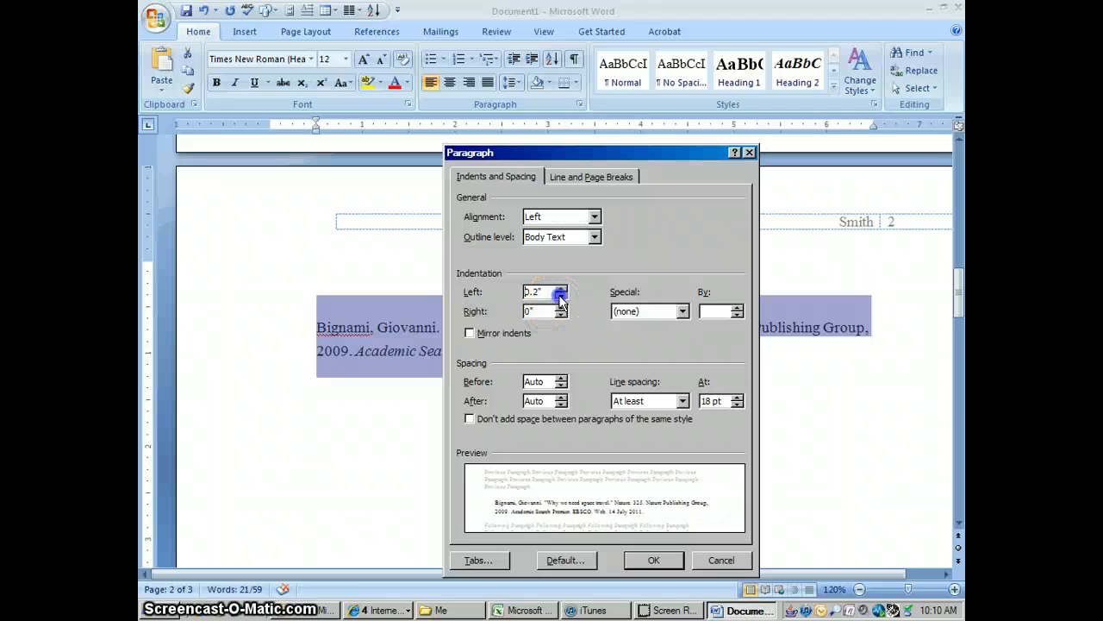
click(560, 296)
click(560, 297)
click(561, 296)
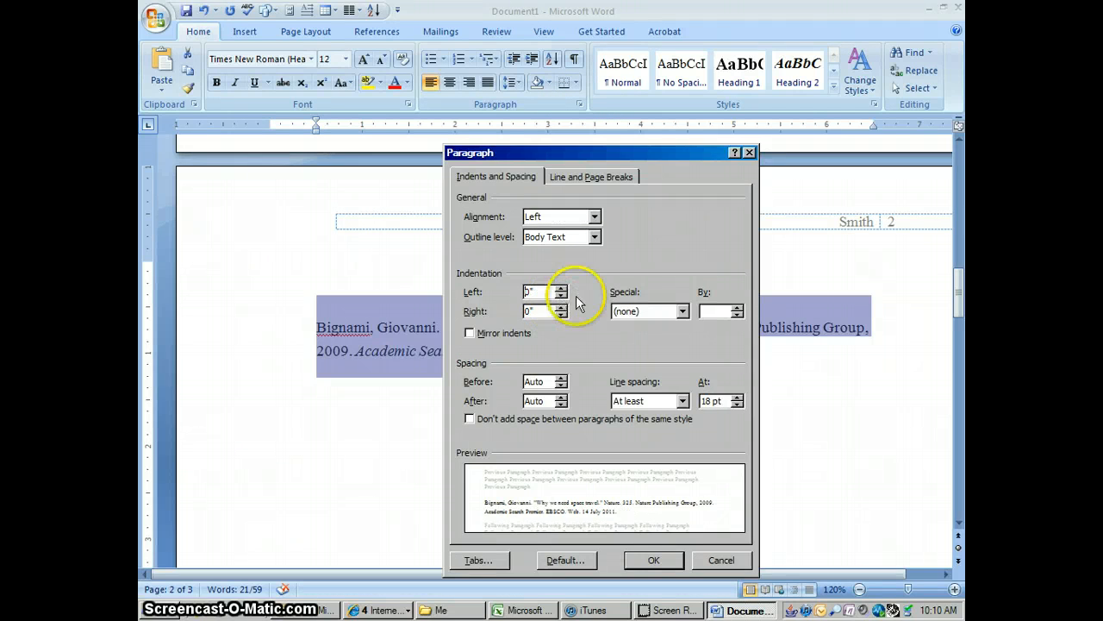
- Give the citation paragraph a 0.5" hanging indent and double line spacing, with no added space between paragraphs of the same style
click(681, 311)
click(644, 347)
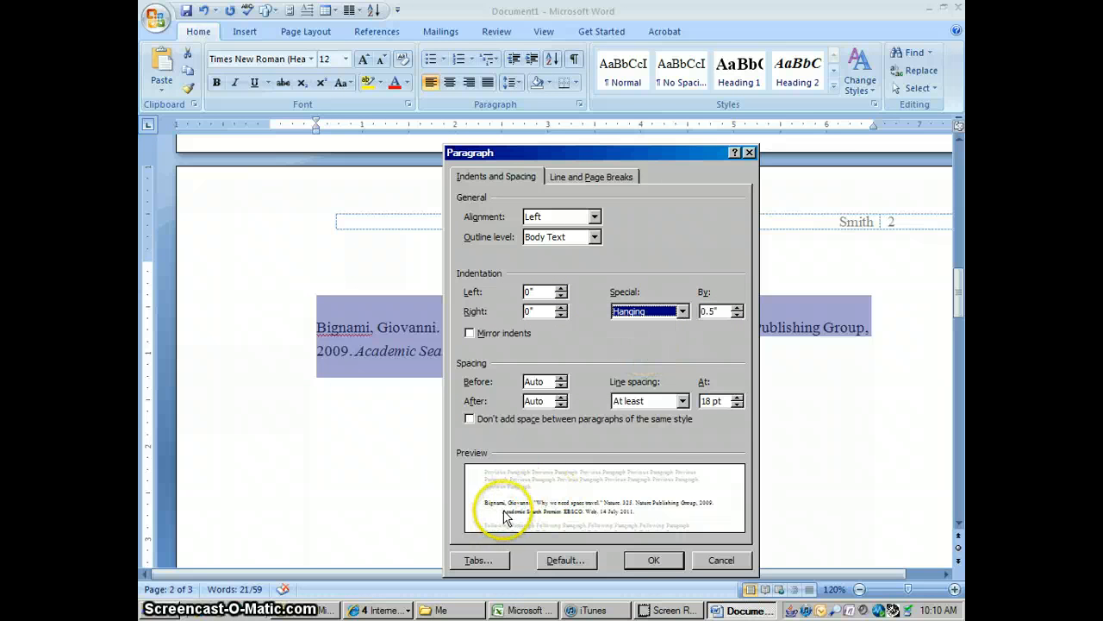
click(683, 400)
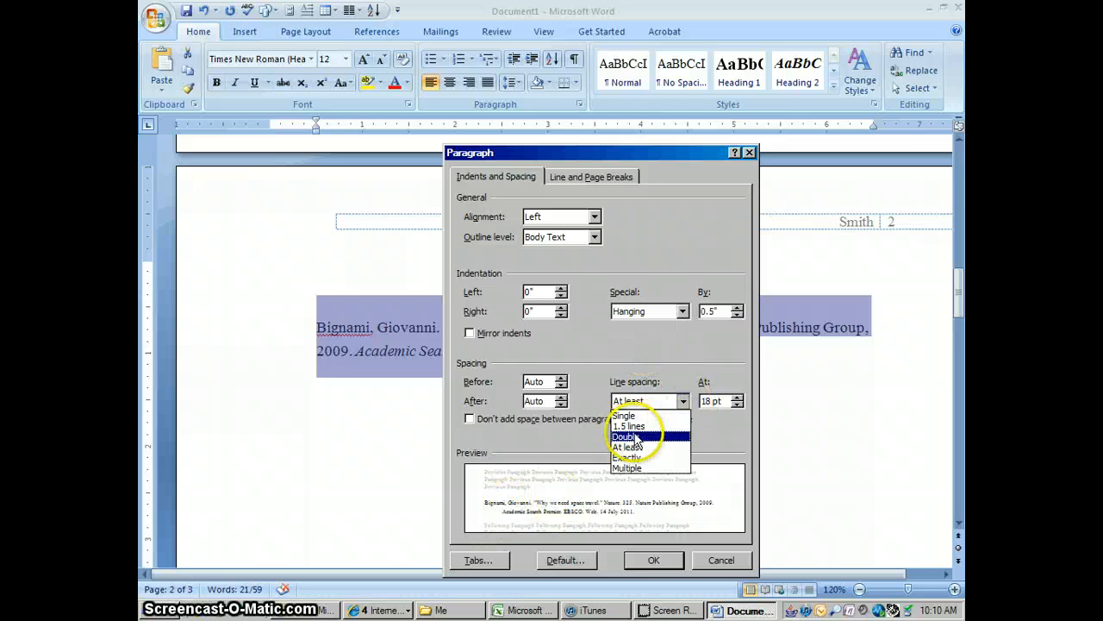
click(636, 437)
click(470, 419)
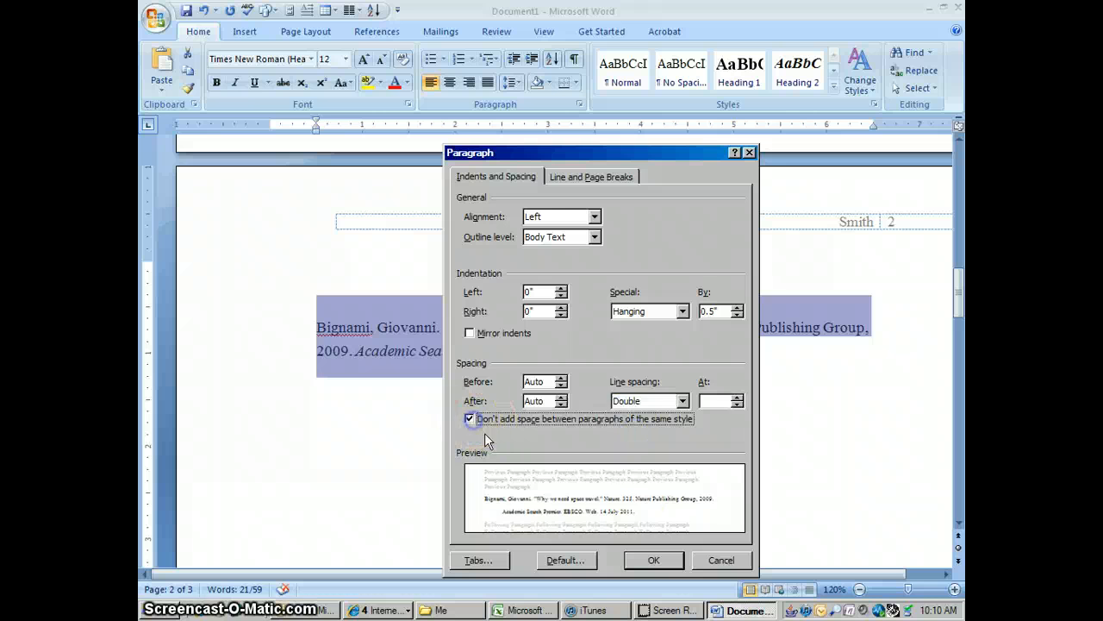
click(667, 564)
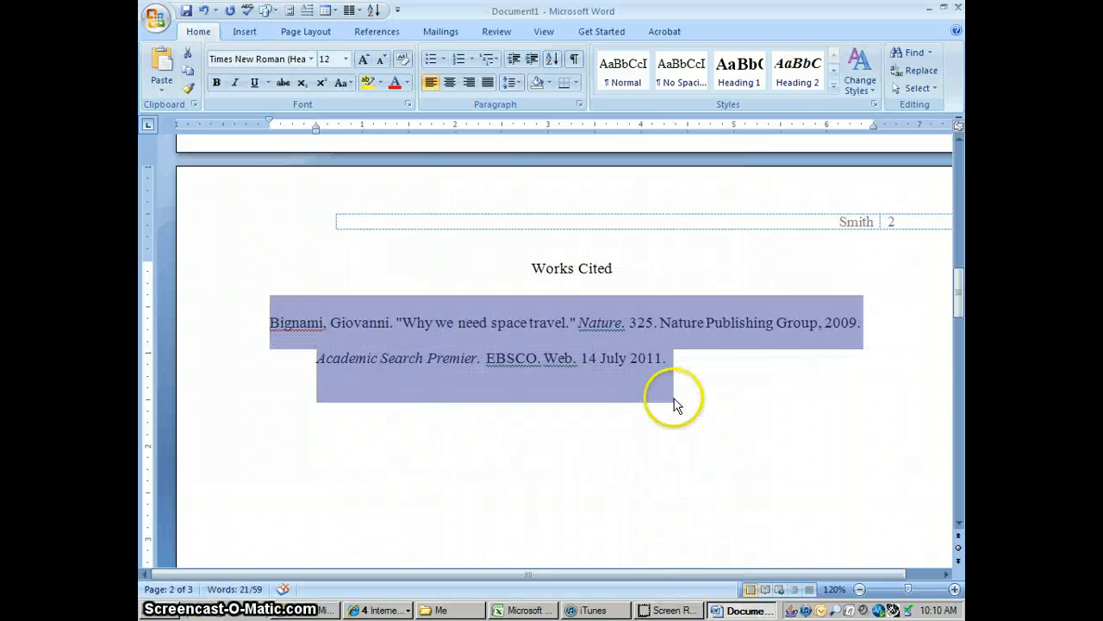
click(714, 382)
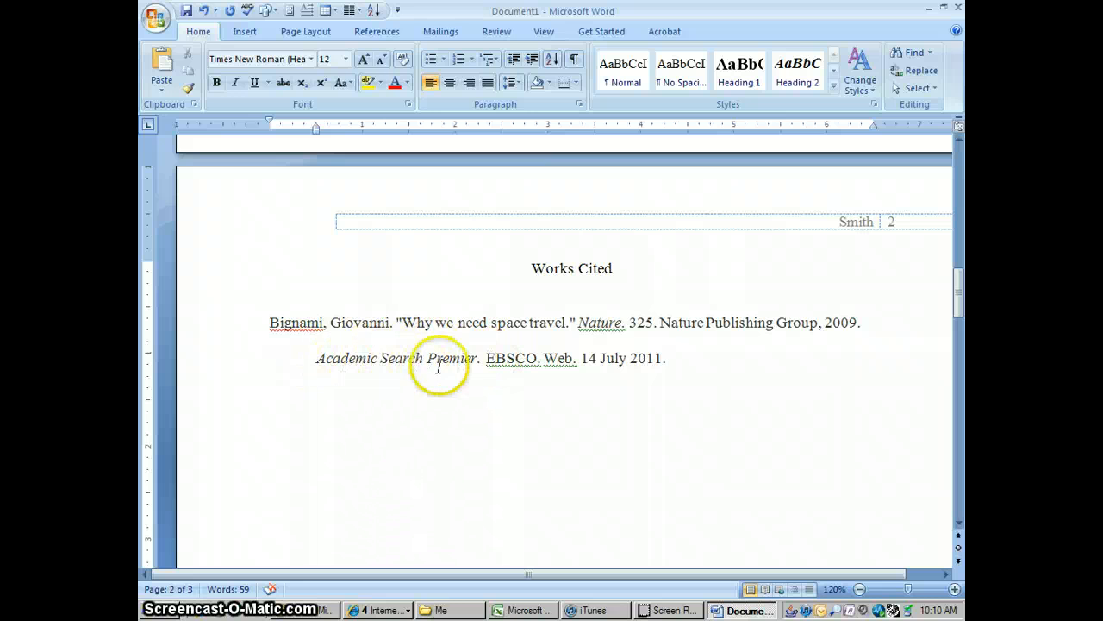
- Delete "EBSCO." from the citation so that "Web." directly follows "Academic Search Premier."
click(486, 357)
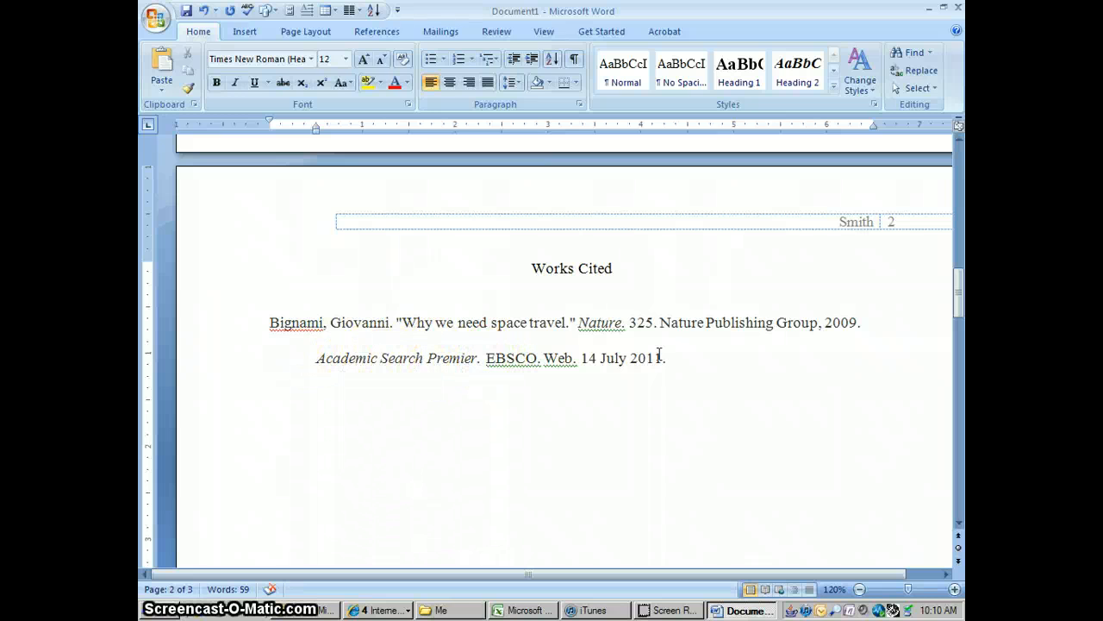
key(Delete)
key(Delete)
key(Delete)
key(Delete)
key(Delete)
key(Delete)
key(Delete)
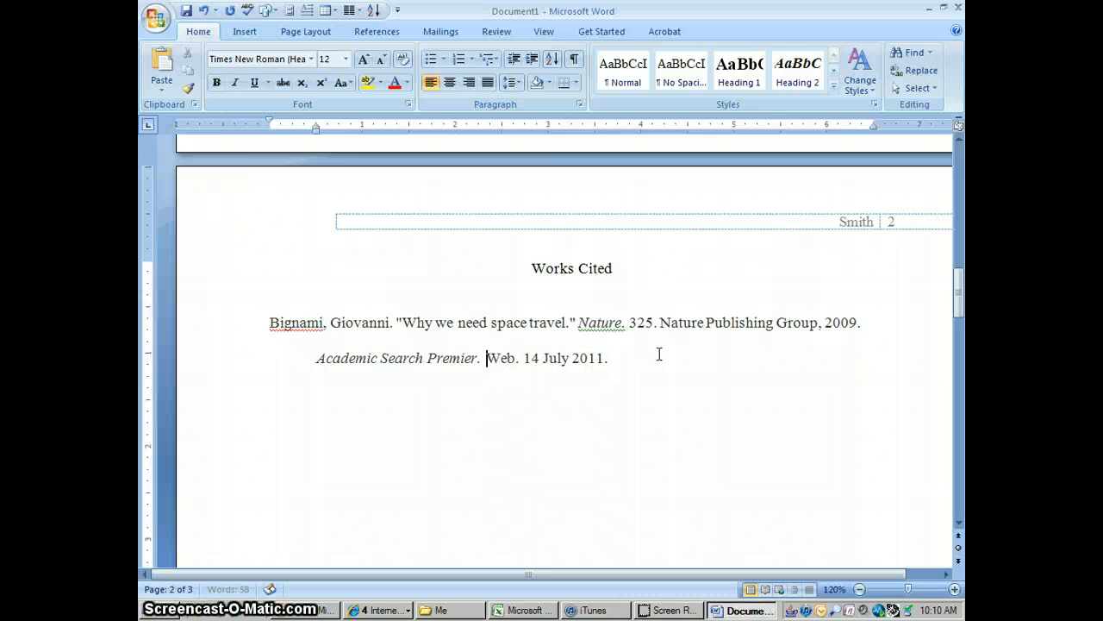
- Turn on the option not to add space between same-style paragraphs for both the "Works Cited" heading and the citation
click(634, 288)
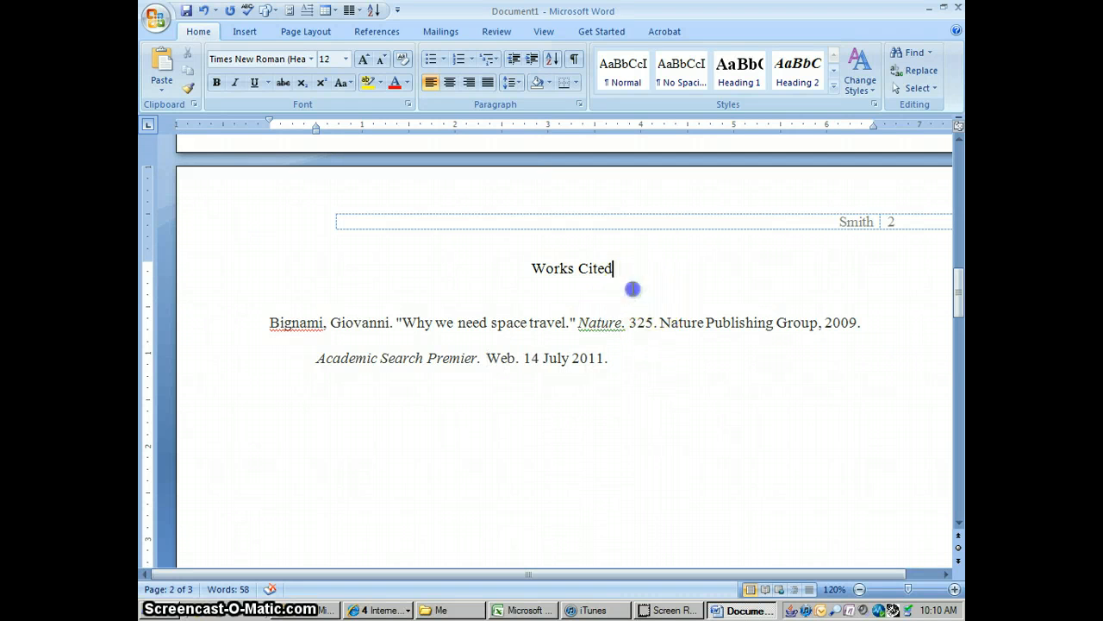
click(557, 306)
click(544, 280)
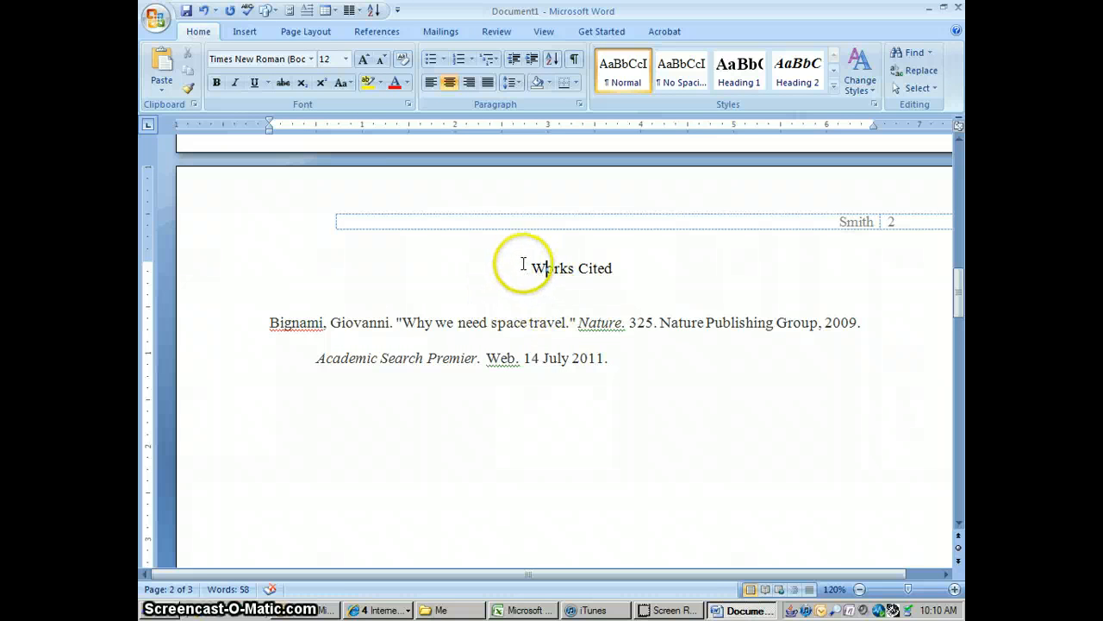
drag(528, 267, 592, 331)
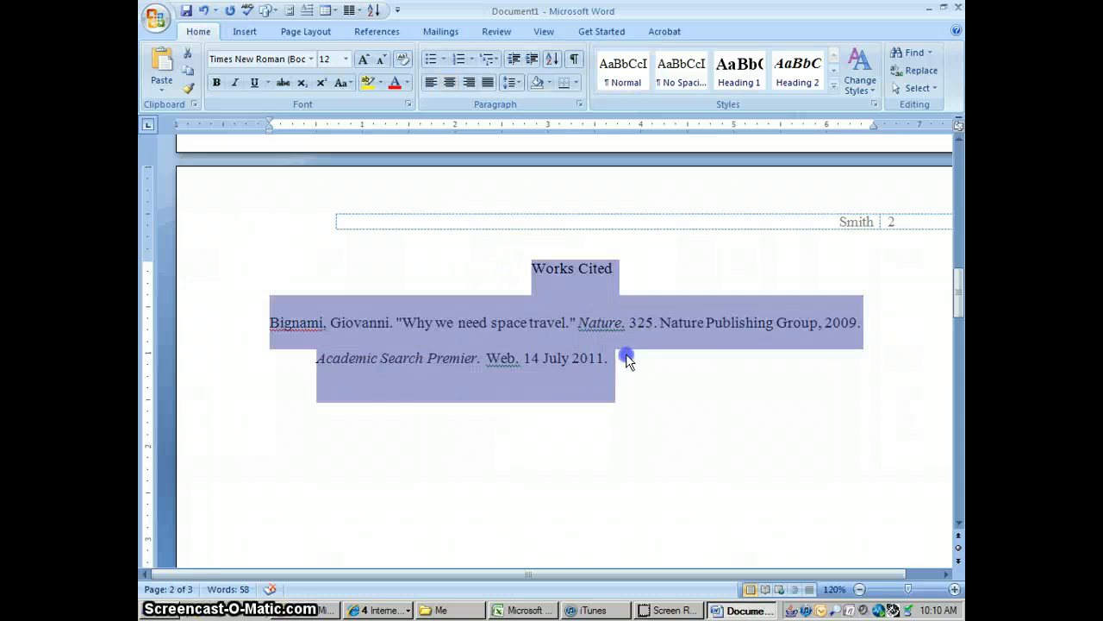
click(579, 104)
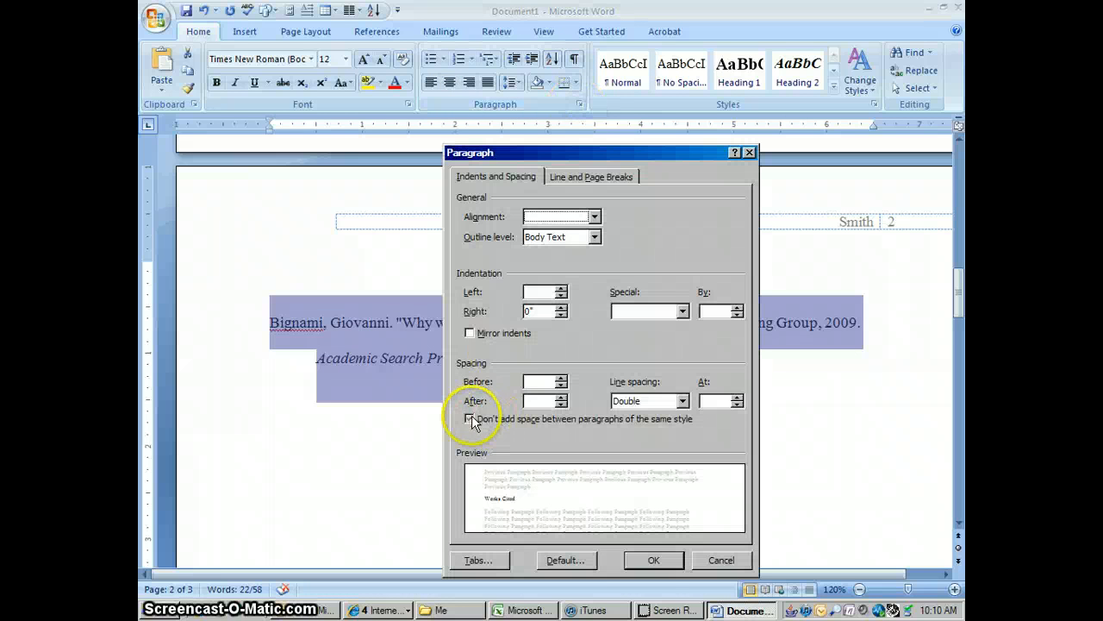
click(469, 420)
click(654, 559)
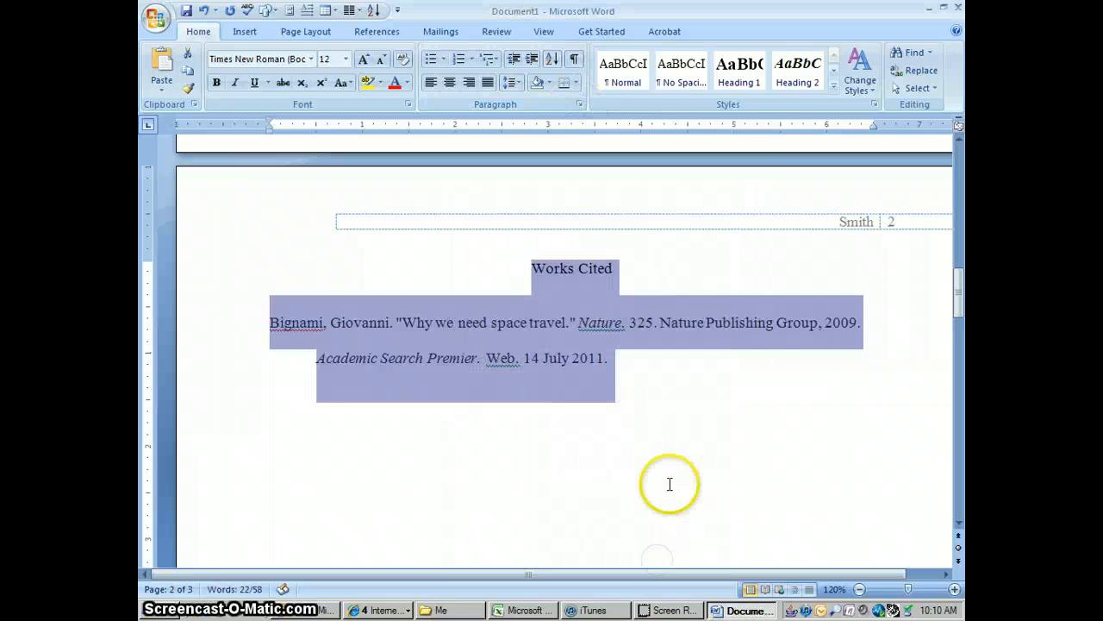
click(681, 454)
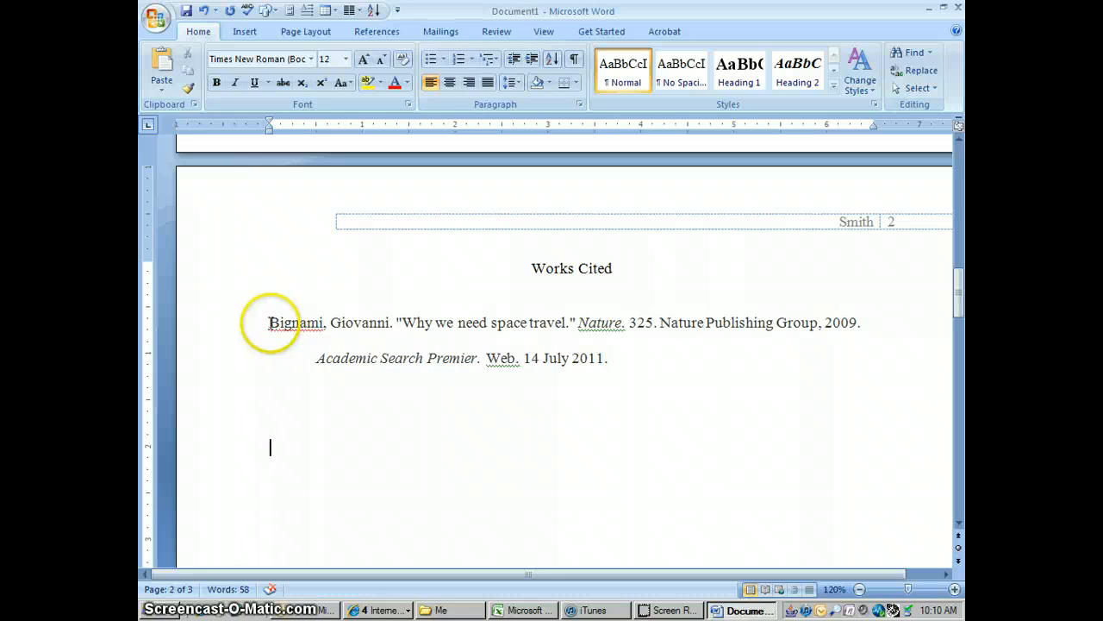
- Remove the extra gap above the citation by joining it to the "Works Cited" line and splitting it onto a new line again
click(269, 322)
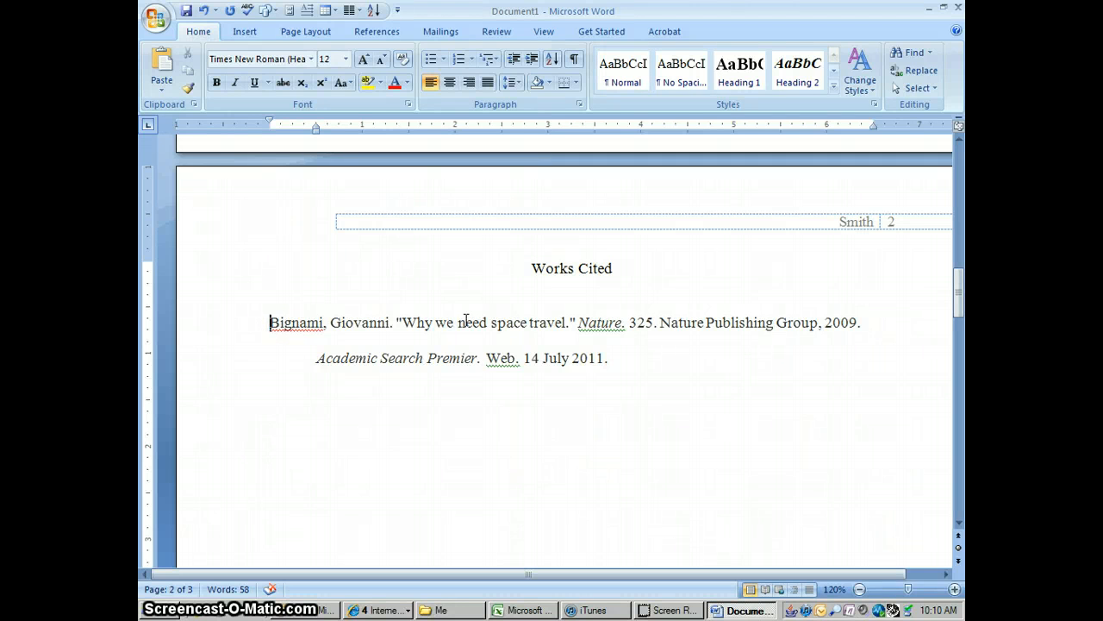
key(BackSpace)
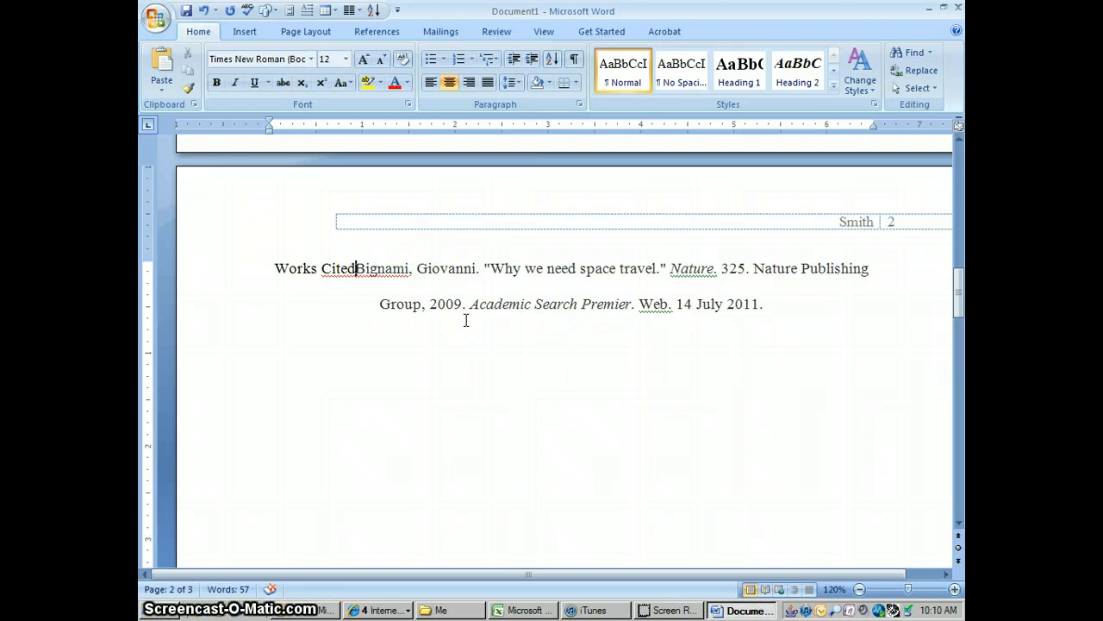
key(Return)
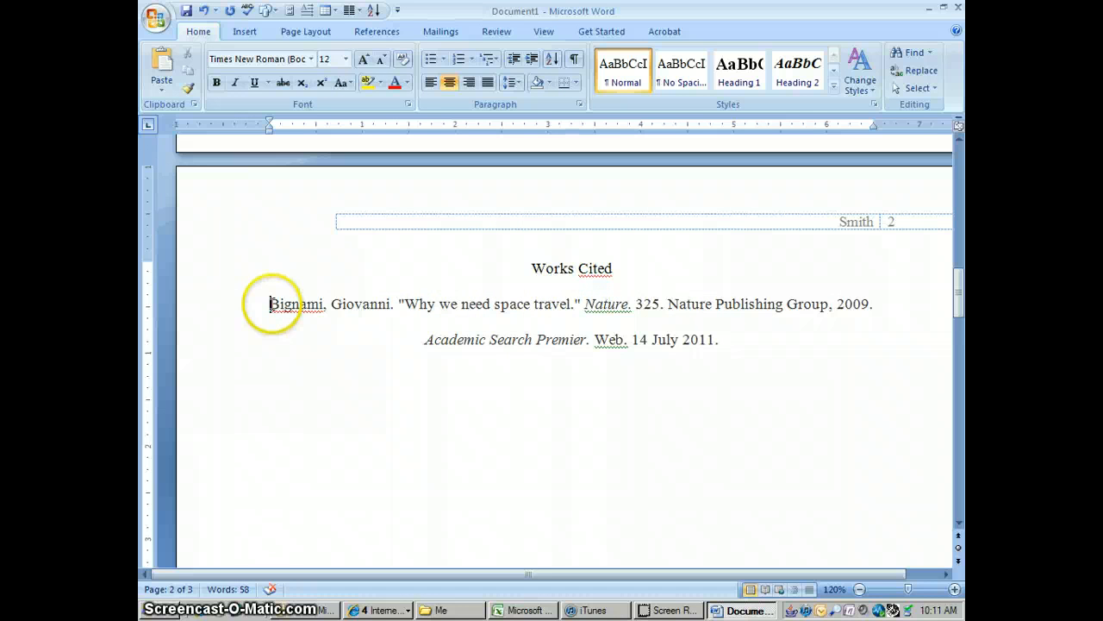
- Left-align the citation and apply a 0.5" hanging indent to it
drag(270, 303, 728, 335)
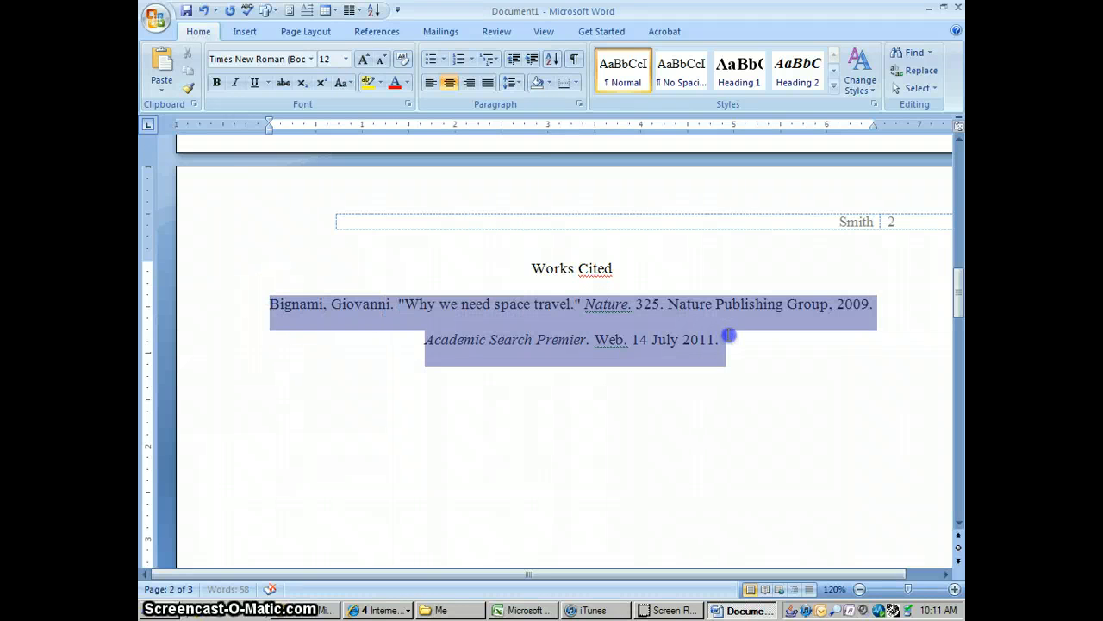
click(430, 82)
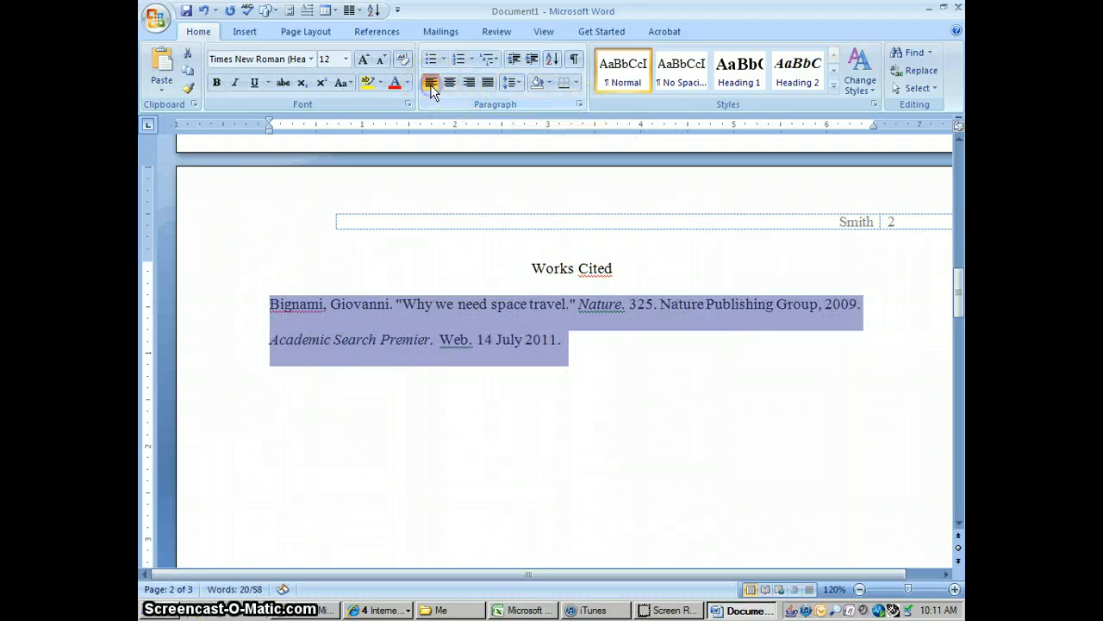
click(579, 104)
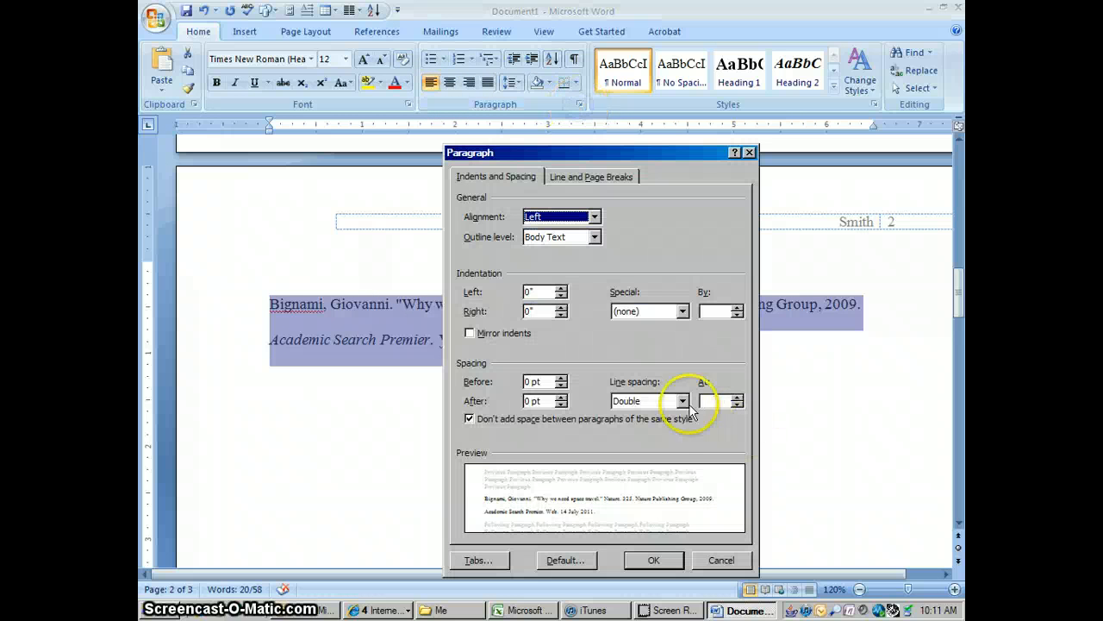
click(682, 311)
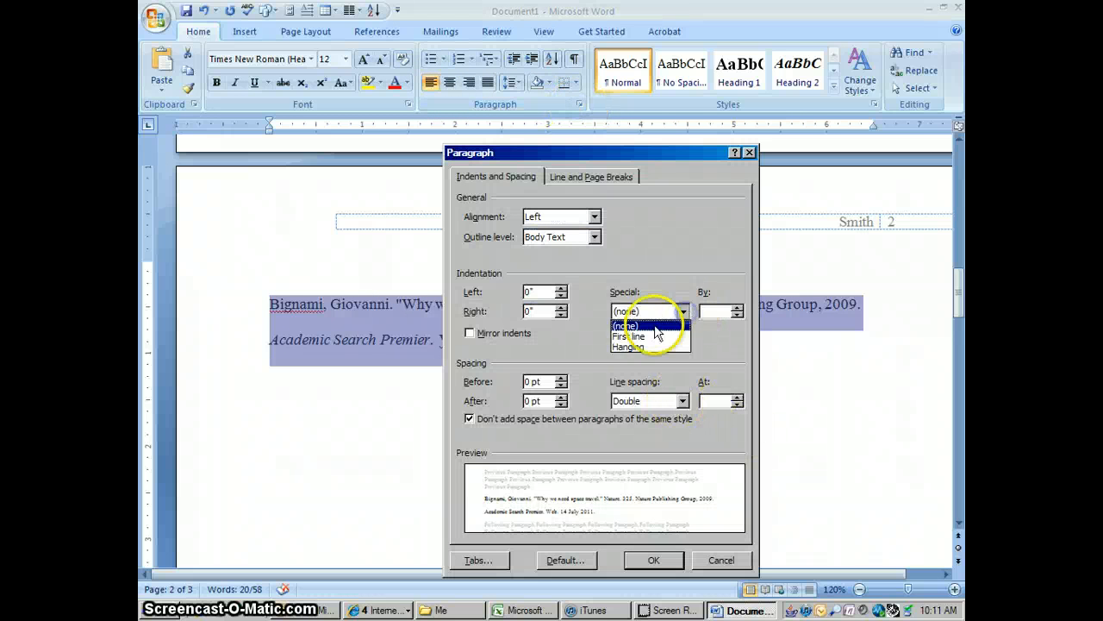
click(641, 348)
click(650, 561)
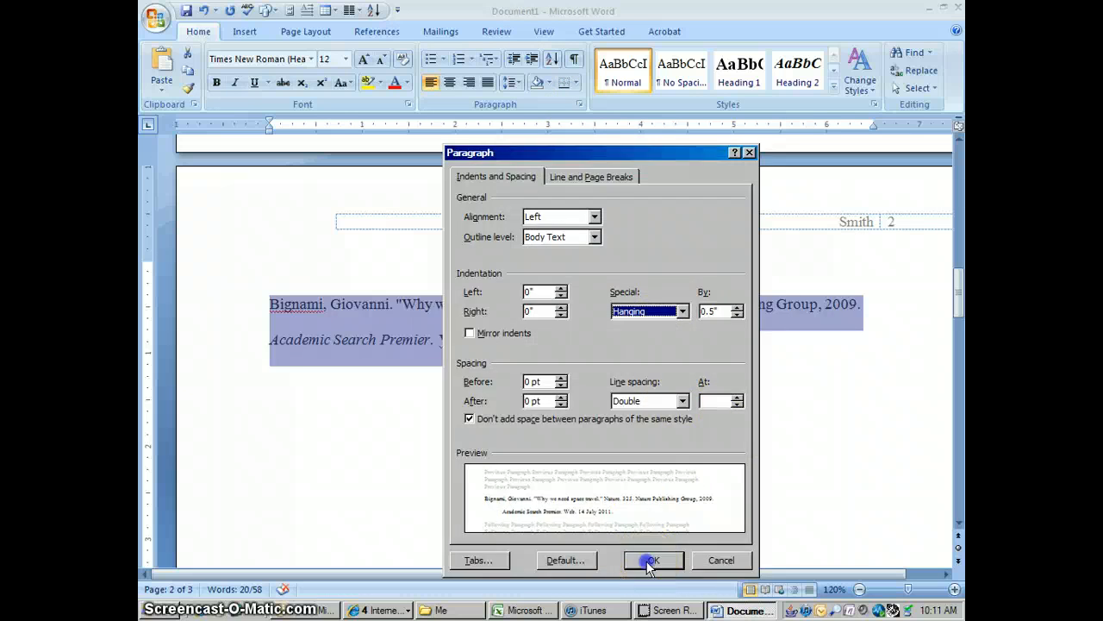
click(709, 375)
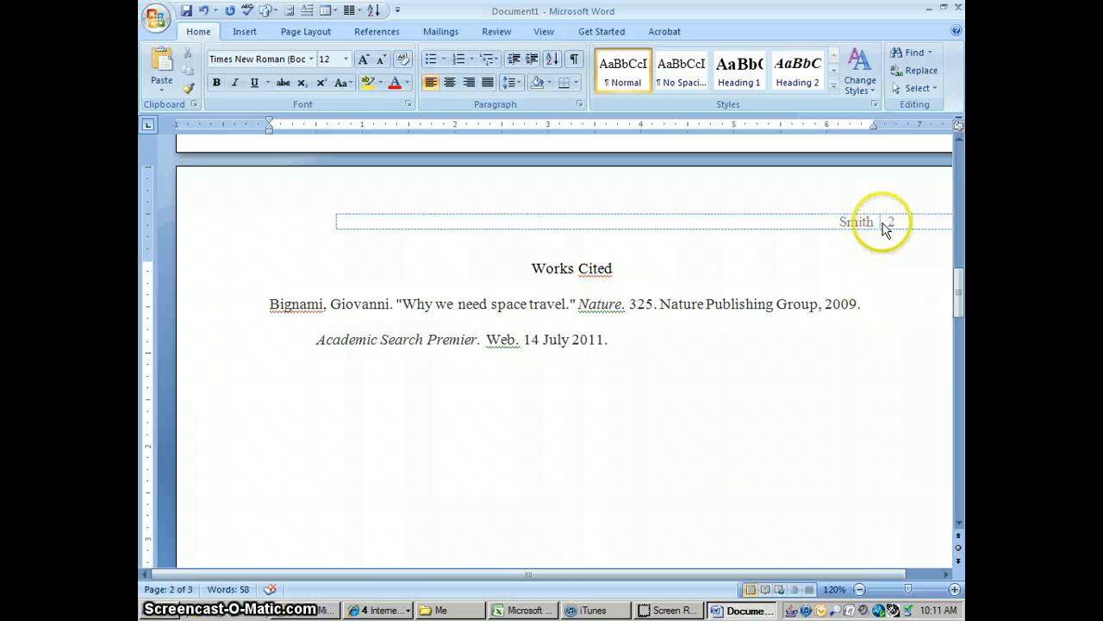
click(960, 167)
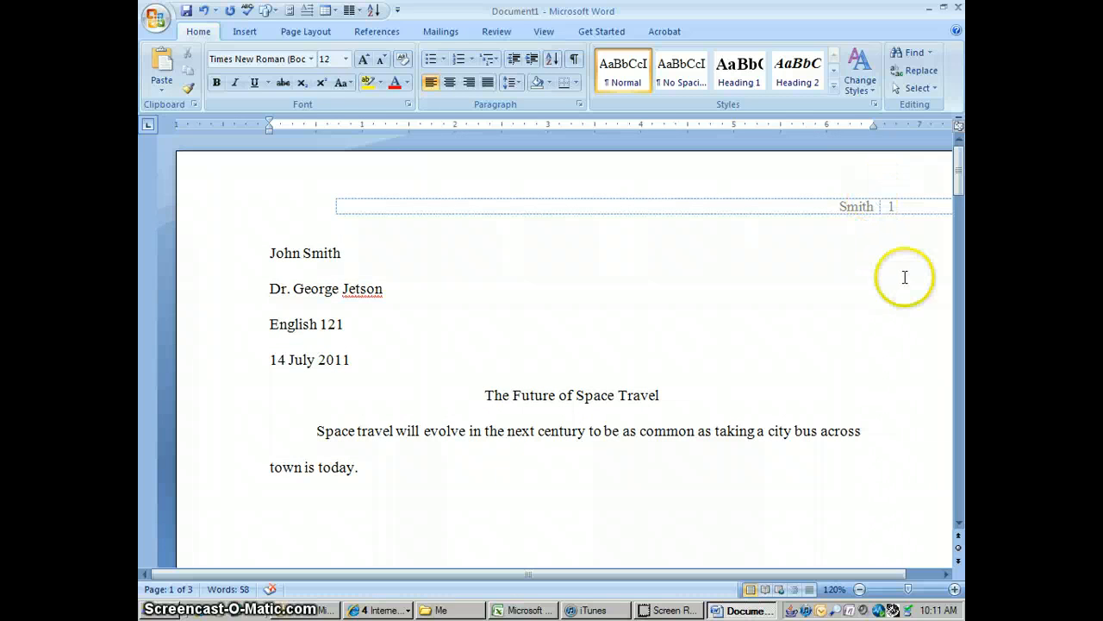
click(959, 524)
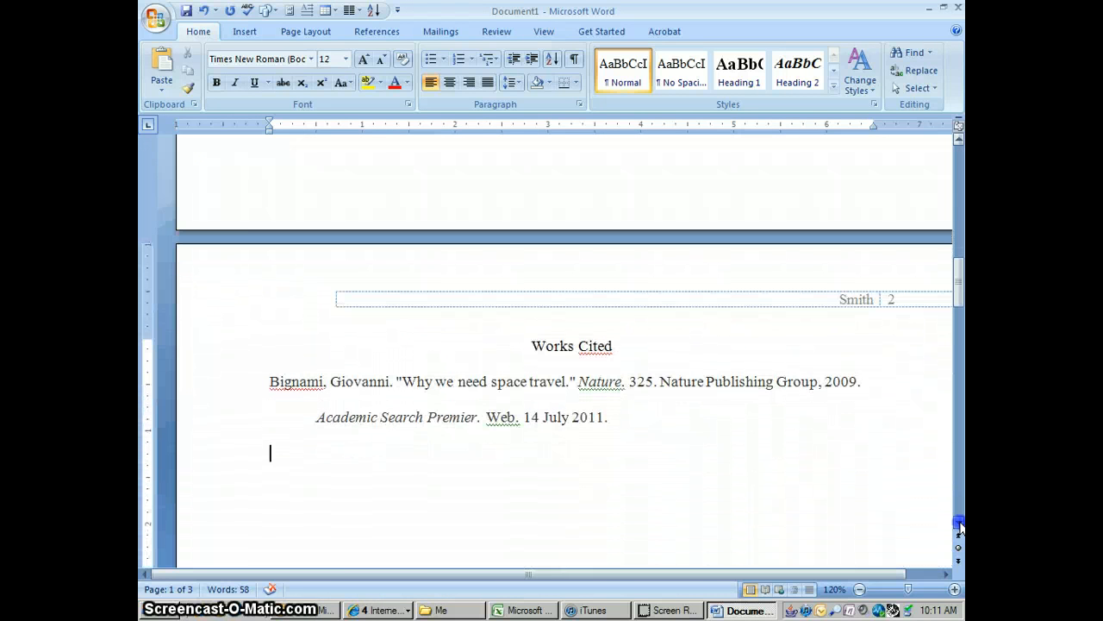
click(958, 158)
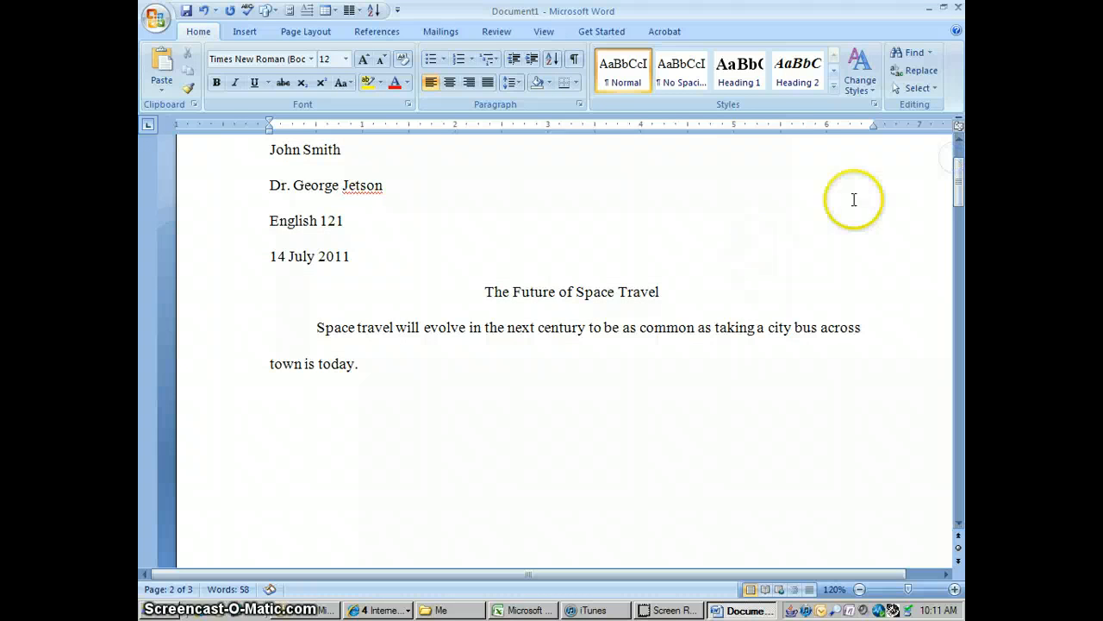
click(958, 153)
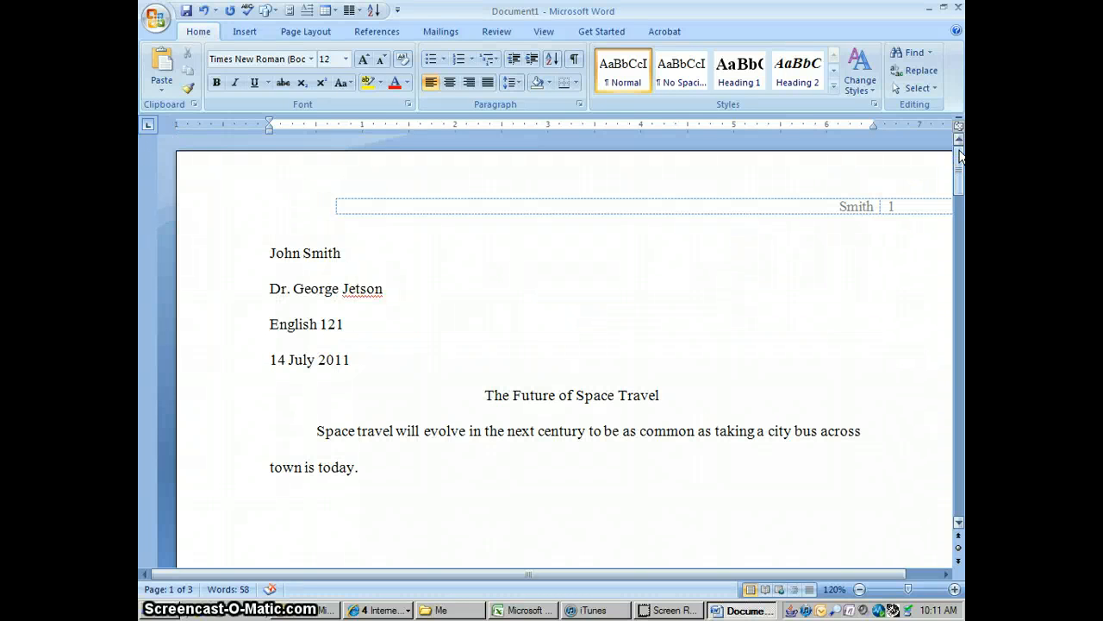